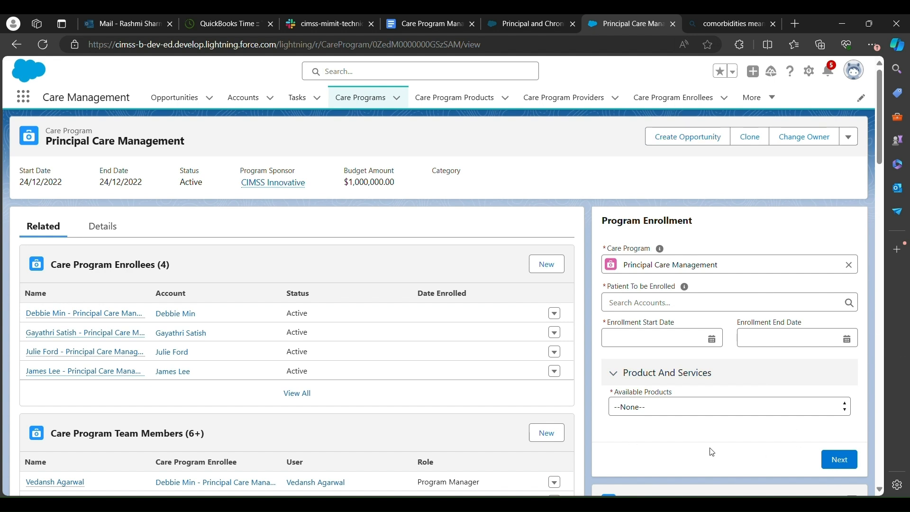
Choose the first recent account as the patient to be enrolled in the Principal Care Management program.
{"action": "left_click", "coordinate": [690, 265]}
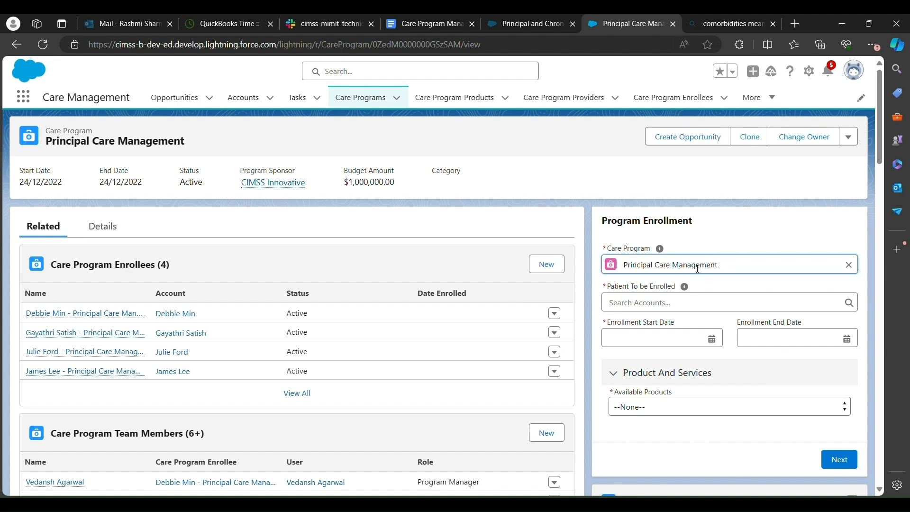
{"action": "left_click", "coordinate": [673, 314]}
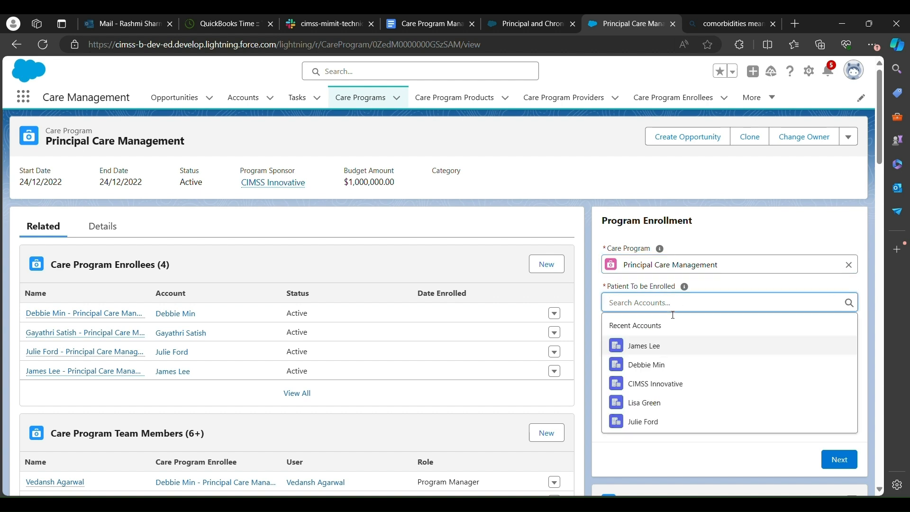
{"action": "left_click", "coordinate": [670, 350]}
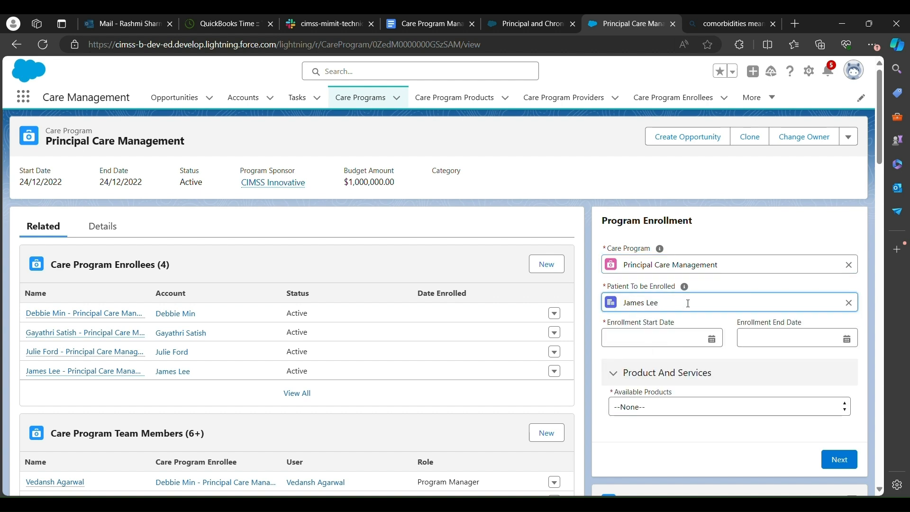
Set the enrollment start date to 02-May-2024 and the end date to 03-May-2024.
{"action": "left_click", "coordinate": [676, 338]}
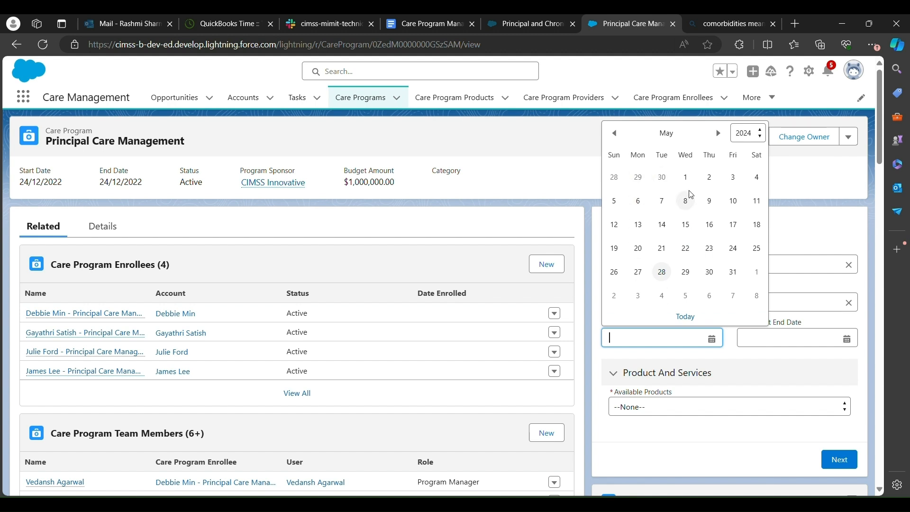
{"action": "left_click", "coordinate": [716, 182]}
{"action": "left_click", "coordinate": [779, 337]}
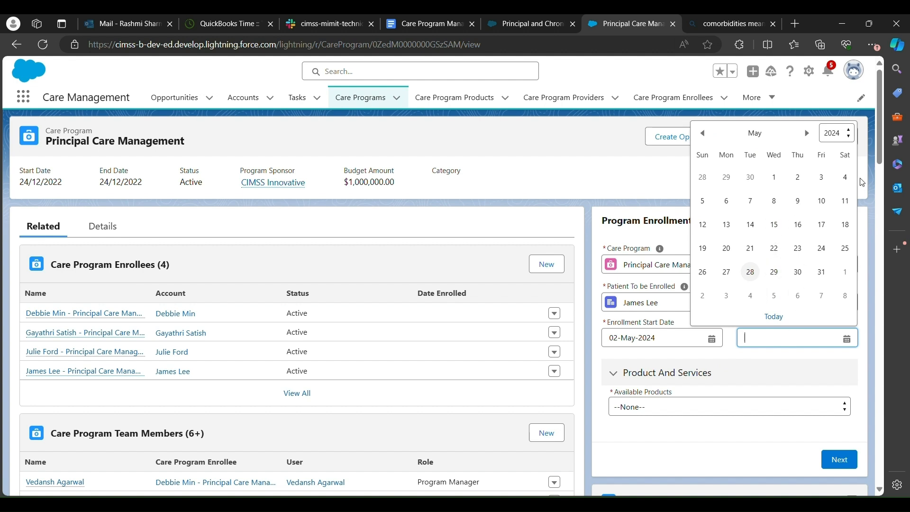
{"action": "left_click", "coordinate": [777, 367]}
{"action": "left_click", "coordinate": [783, 338]}
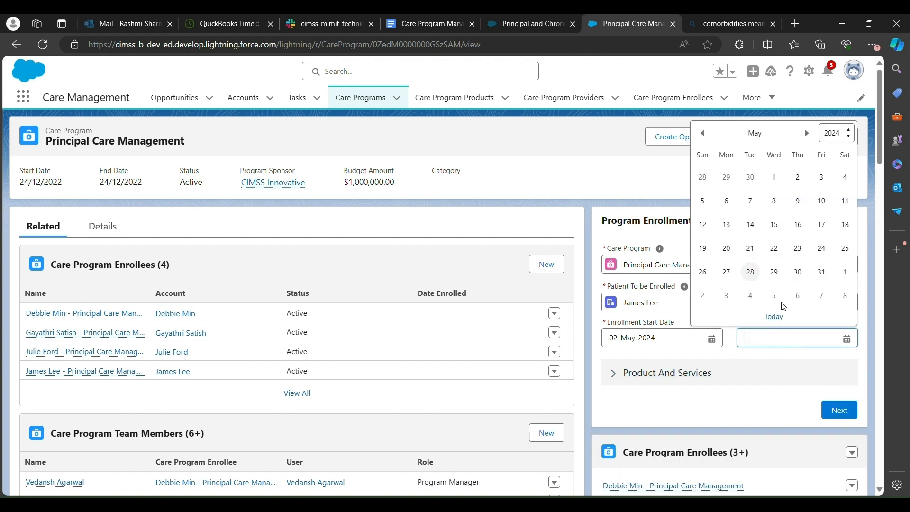
{"action": "left_click", "coordinate": [812, 183]}
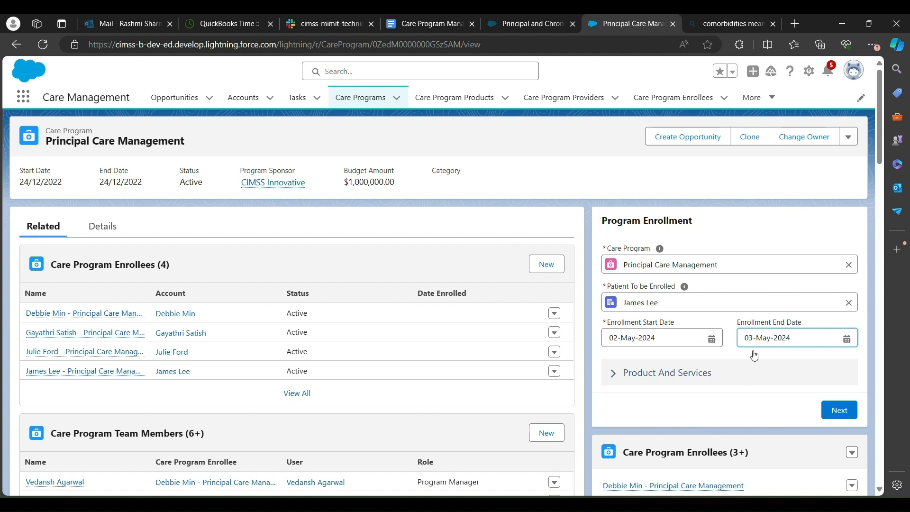
Set the enrollment start date to 02-Apr-2024 and the end date to 02-May-2024.
{"action": "left_click", "coordinate": [706, 342]}
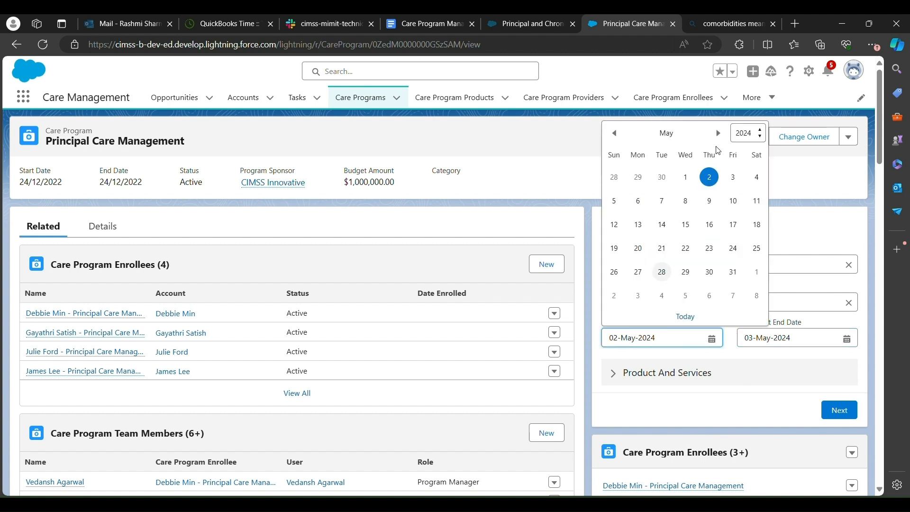
{"action": "left_click", "coordinate": [617, 136]}
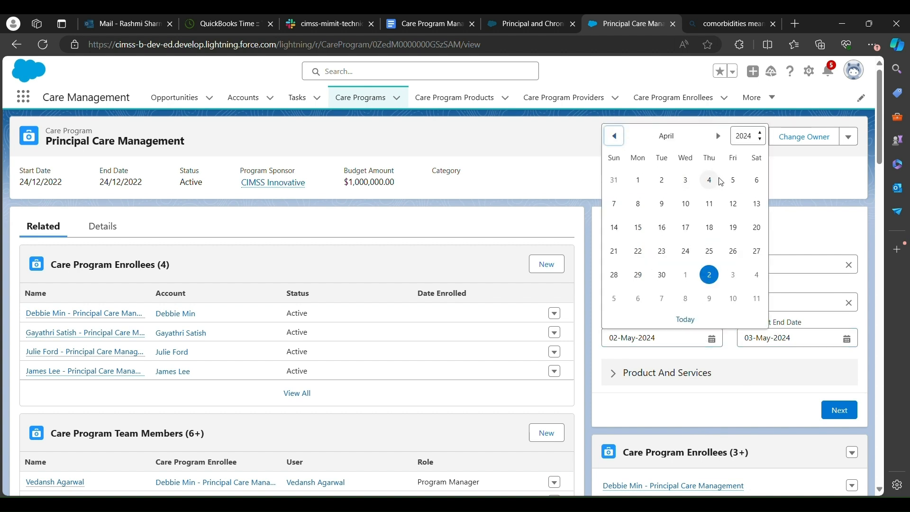
{"action": "left_click", "coordinate": [662, 180]}
{"action": "left_click", "coordinate": [786, 339]}
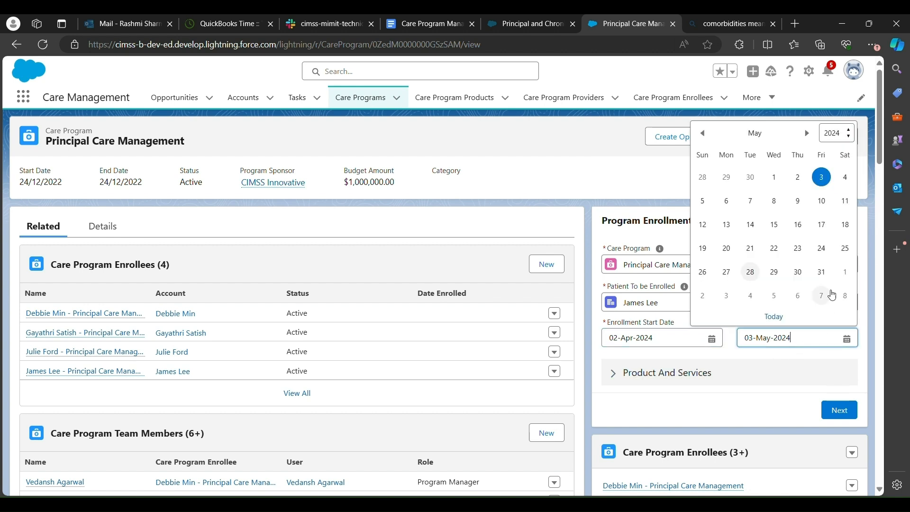
{"action": "left_click", "coordinate": [805, 183]}
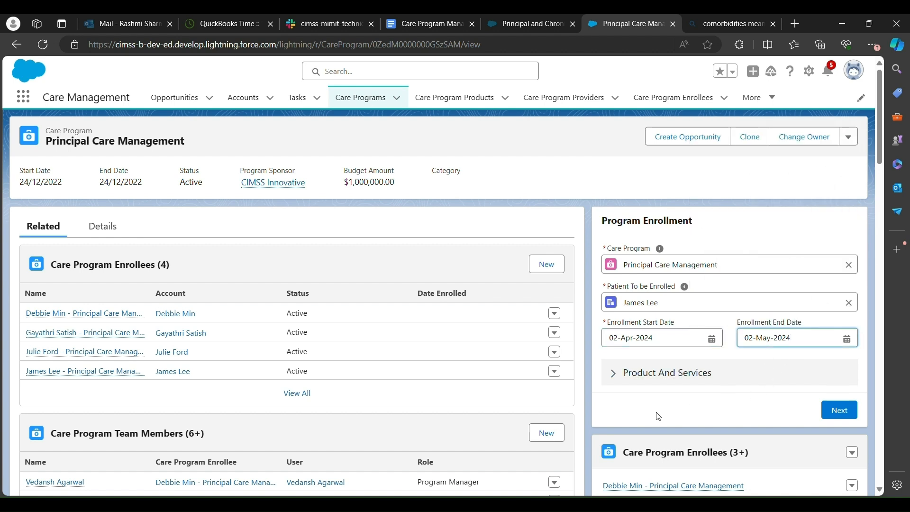
Choose an available product under Product And Services and continue the enrollment.
{"action": "left_click", "coordinate": [670, 375]}
{"action": "left_click", "coordinate": [671, 408]}
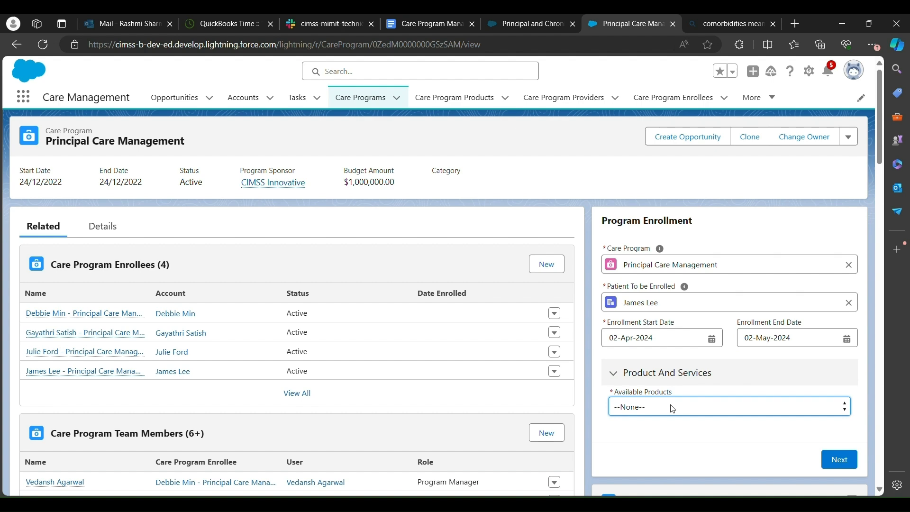
{"action": "left_click", "coordinate": [667, 435]}
{"action": "left_click", "coordinate": [847, 466]}
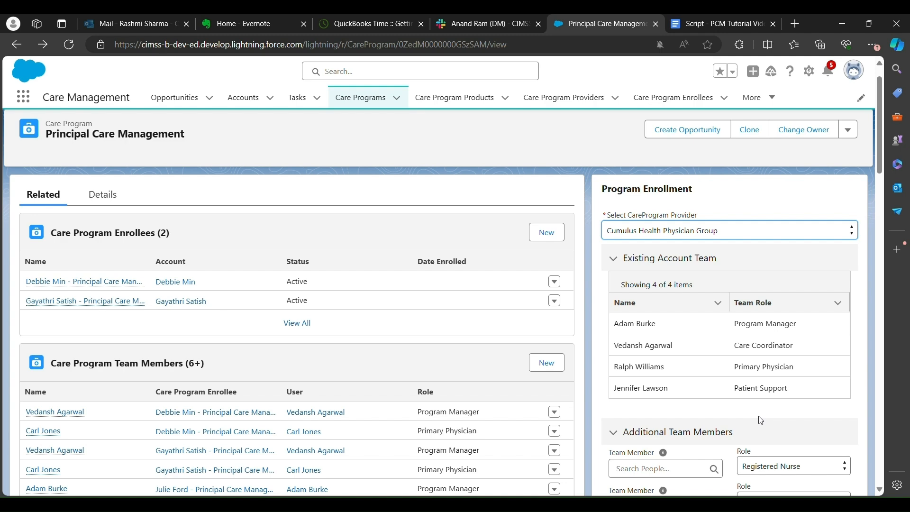
Add one additional team member to the enrollment with the Registered Nurse role.
{"action": "scroll", "coordinate": [751, 344], "scroll_direction": "down", "scroll_amount": 1}
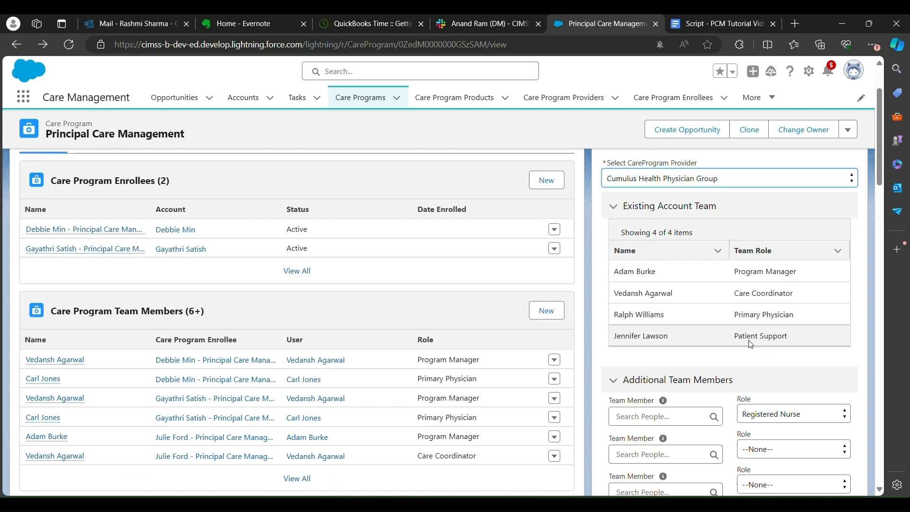
{"action": "scroll", "coordinate": [751, 344], "scroll_direction": "down", "scroll_amount": 2}
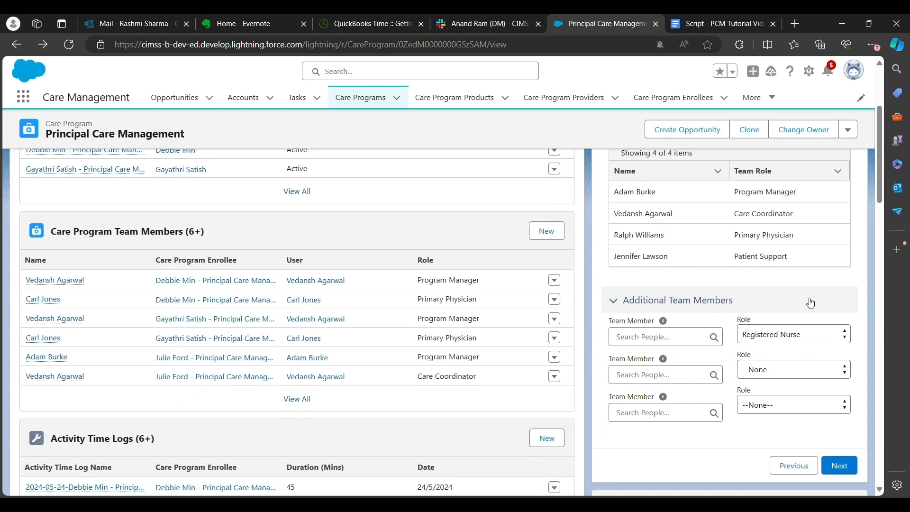
{"action": "left_click", "coordinate": [666, 337]}
{"action": "left_click", "coordinate": [681, 399]}
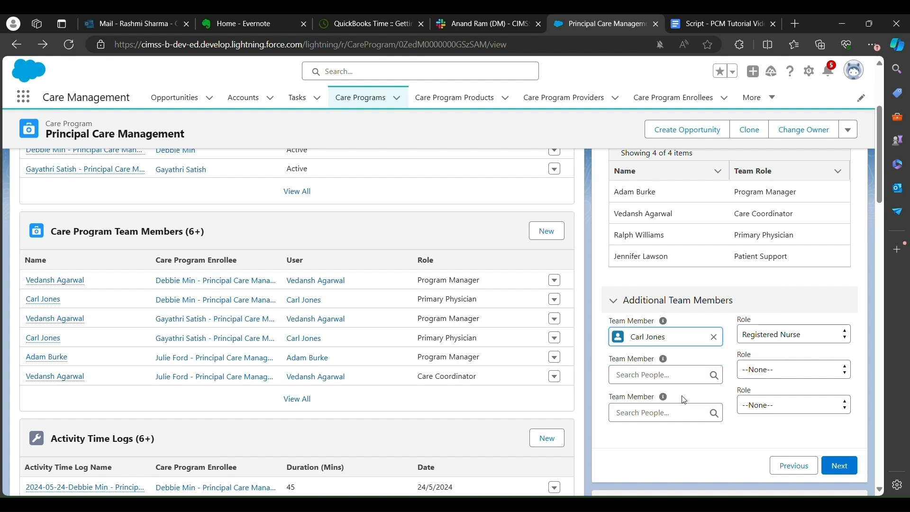
{"action": "left_click", "coordinate": [813, 336]}
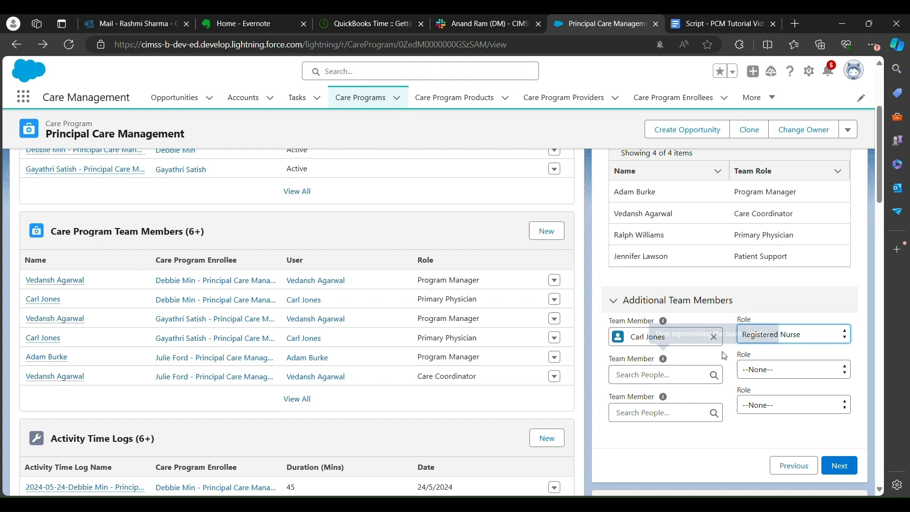
Review the existing account team of Cumulus Health Physician Group and continue to the patient consent stage.
{"action": "scroll", "coordinate": [721, 355], "scroll_direction": "up", "scroll_amount": 1}
{"action": "scroll", "coordinate": [688, 401], "scroll_direction": "up", "scroll_amount": 2}
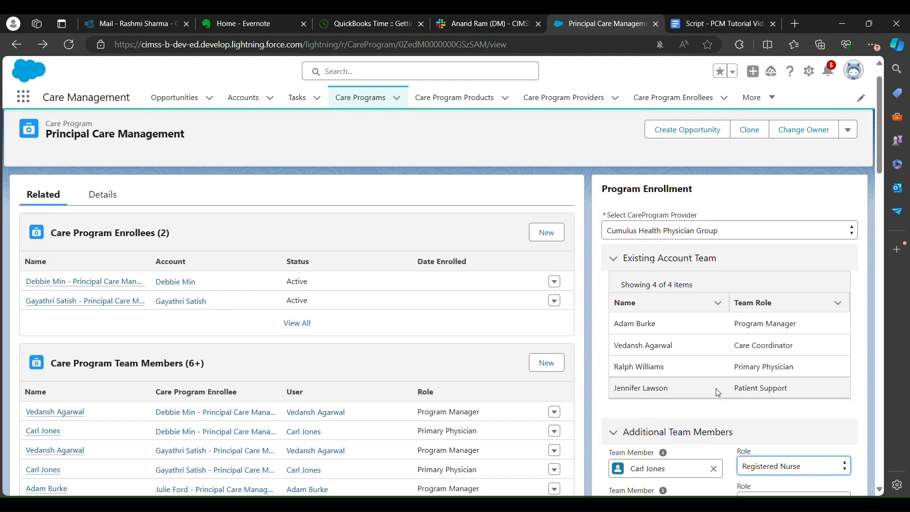
{"action": "scroll", "coordinate": [758, 412], "scroll_direction": "down", "scroll_amount": 3}
{"action": "left_click", "coordinate": [840, 400]}
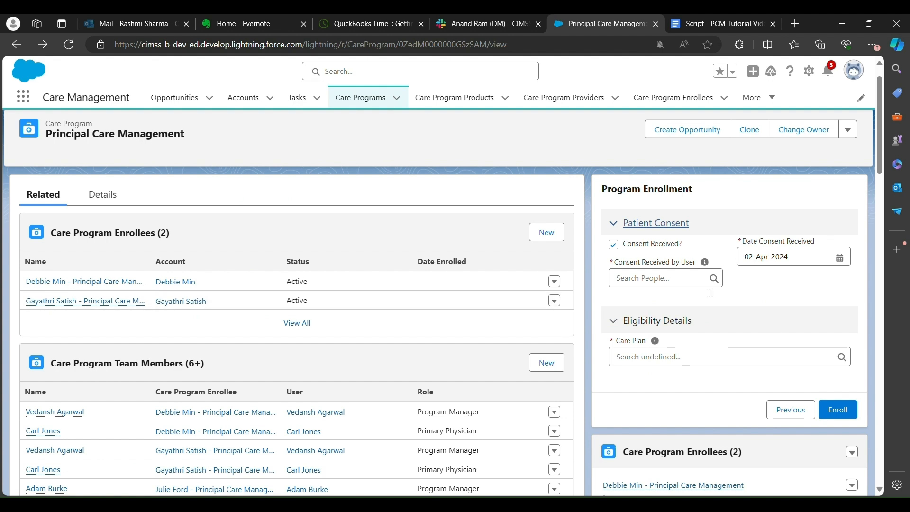
Fill in the user who received the patient's consent and set the consent date to 02-Apr-2024.
{"action": "left_click", "coordinate": [697, 278]}
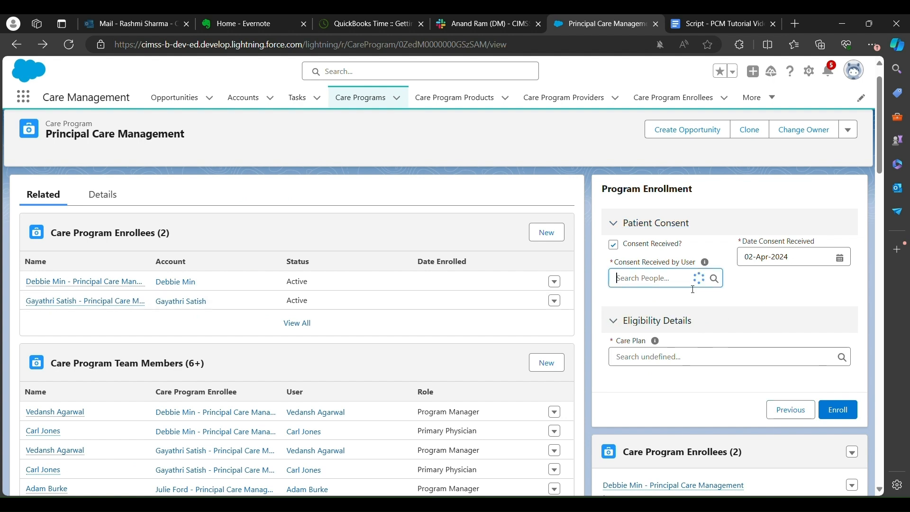
{"action": "left_click", "coordinate": [673, 323]}
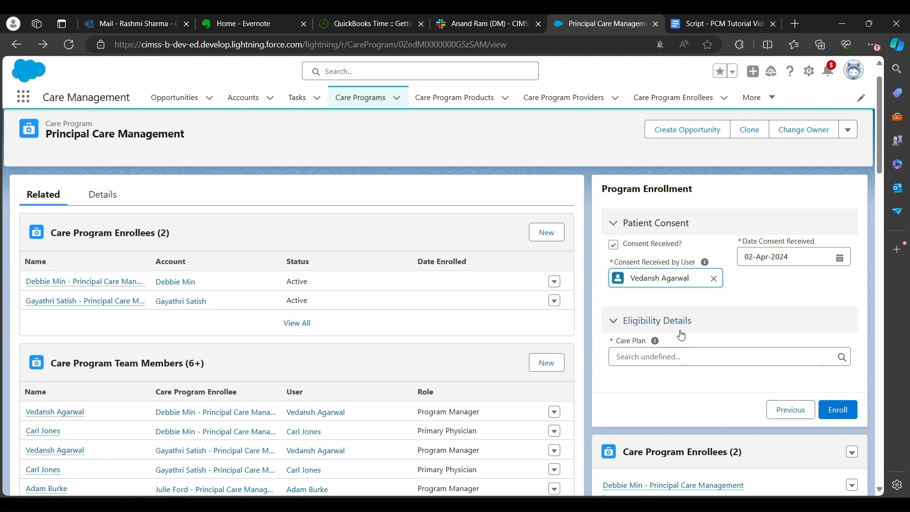
{"action": "left_click", "coordinate": [828, 259]}
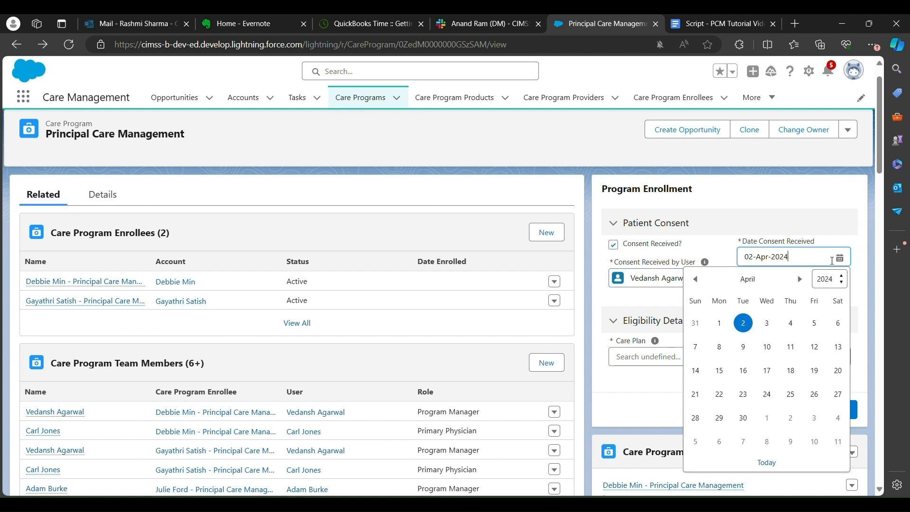
{"action": "left_click", "coordinate": [743, 323]}
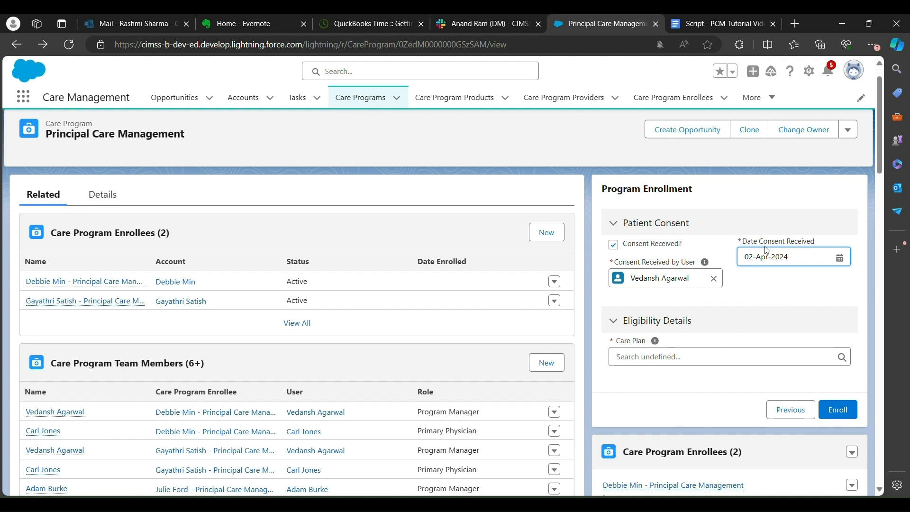
Select the Peripheral Arterial Disease care plan under Eligibility Details and enroll the patient.
{"action": "left_click", "coordinate": [671, 357]}
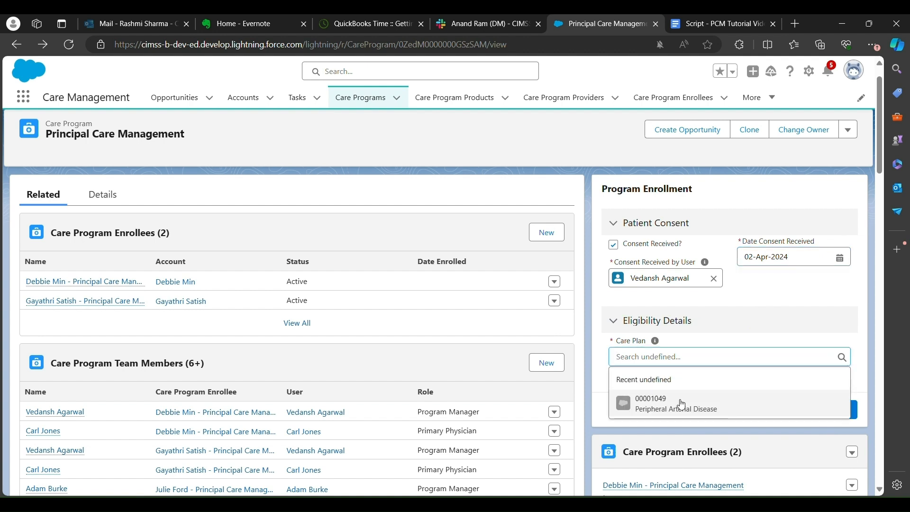
{"action": "left_click", "coordinate": [681, 403]}
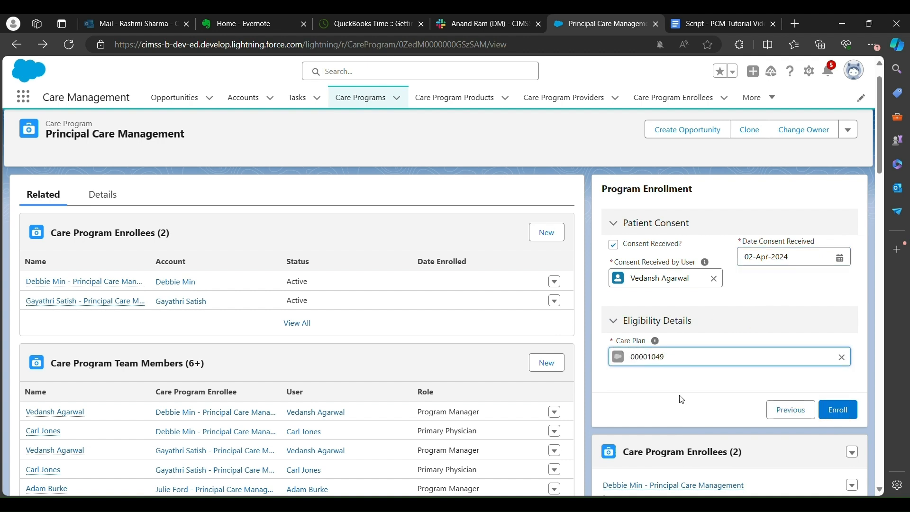
{"action": "left_click", "coordinate": [838, 416]}
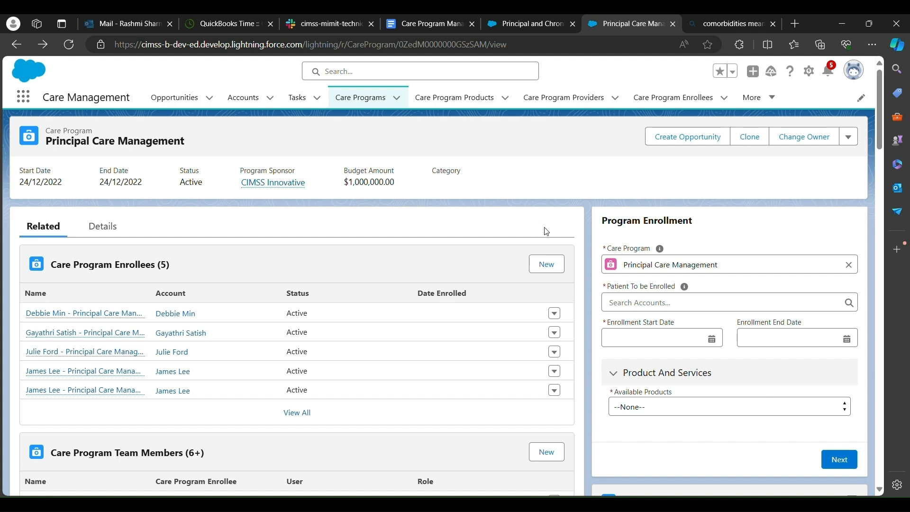
Open the care program's details and refresh its Billing Dashboard.
{"action": "left_click", "coordinate": [102, 226]}
{"action": "scroll", "coordinate": [268, 259], "scroll_direction": "down", "scroll_amount": 5}
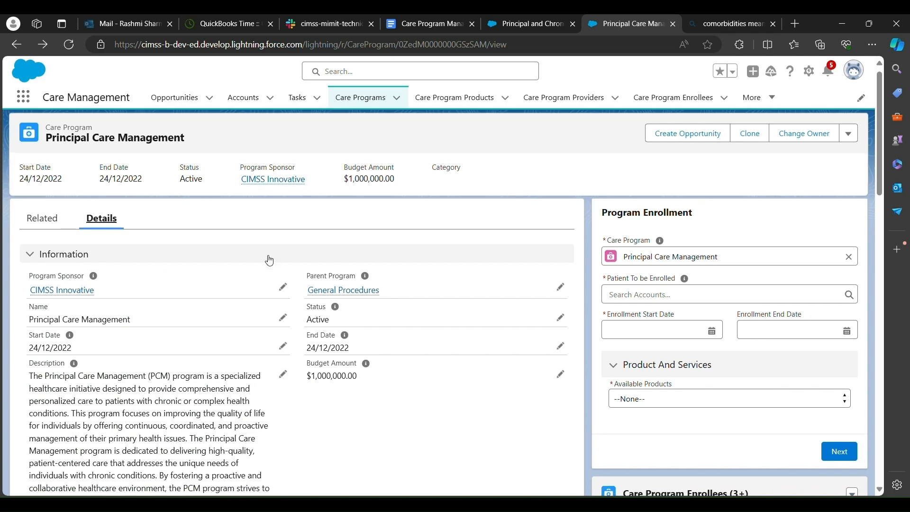
{"action": "scroll", "coordinate": [273, 265], "scroll_direction": "down", "scroll_amount": 6}
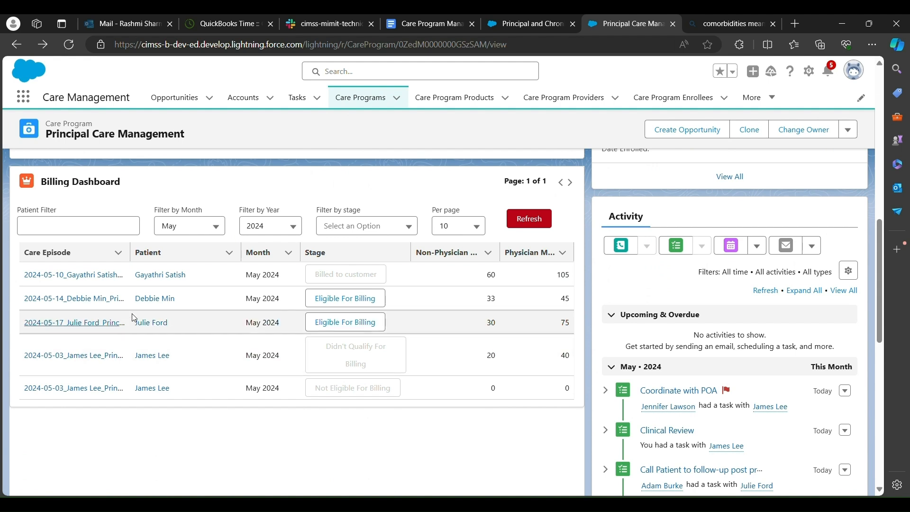
{"action": "left_click", "coordinate": [519, 217]}
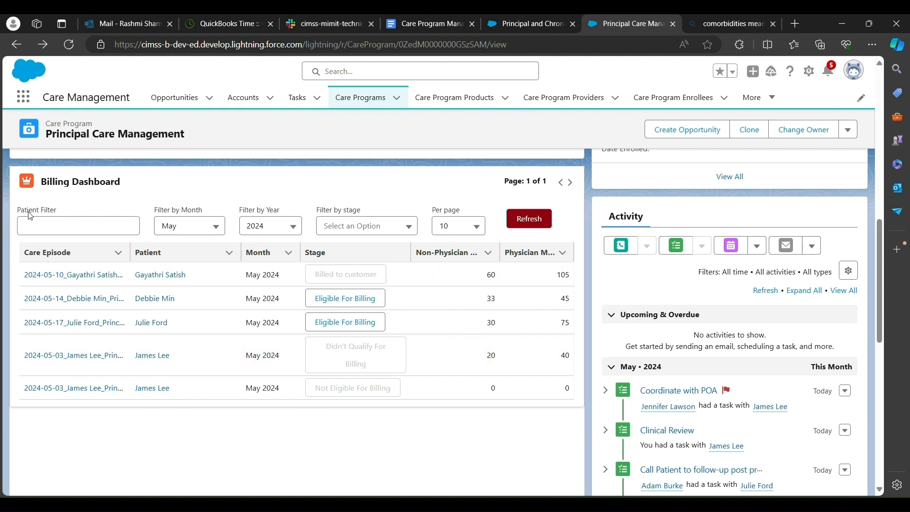
Filter the Billing Dashboard by the enrolled patient's first name and clear the patient filter again.
{"action": "left_click", "coordinate": [46, 229]}
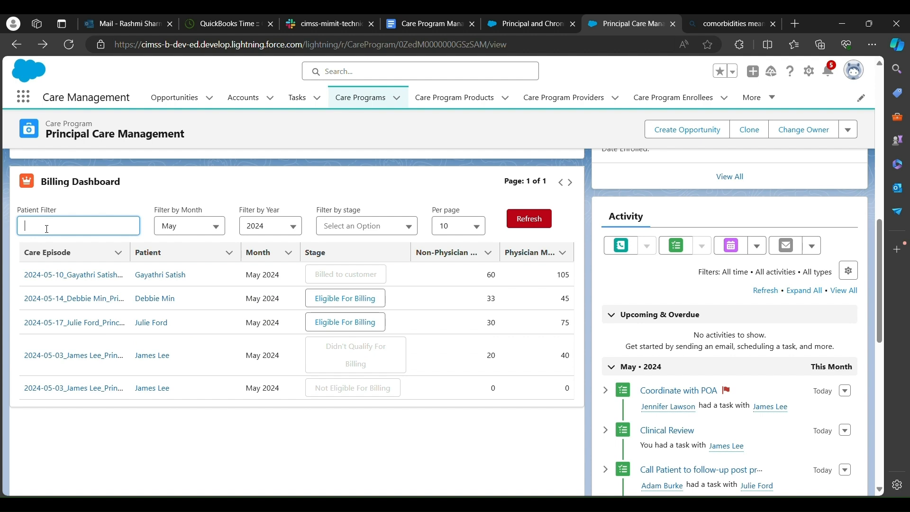
{"action": "type", "text": "James"}
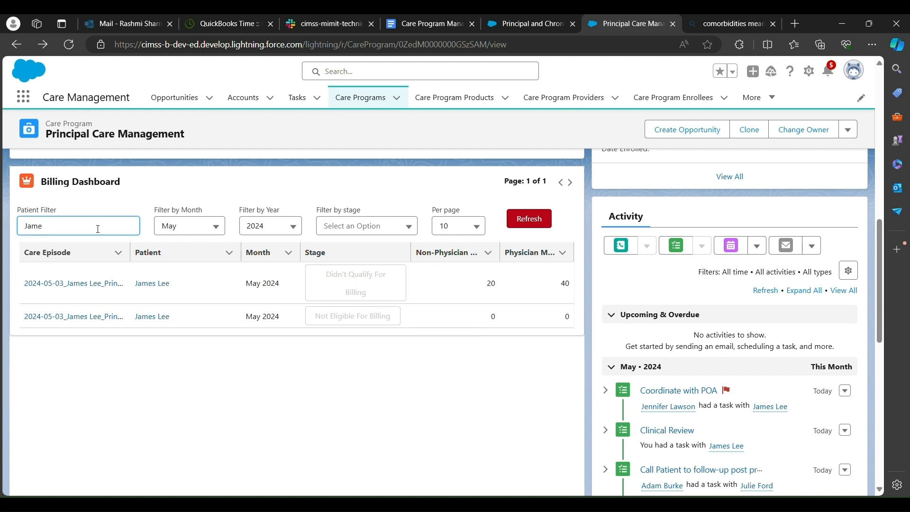
{"action": "key", "text": "BackSpace"}
{"action": "key", "text": "BackSpace"}
{"action": "key", "text": "BackSpace"}
{"action": "key", "text": "BackSpace"}
Filter the Billing Dashboard by April and switch the month filter back to May.
{"action": "left_click", "coordinate": [195, 226]}
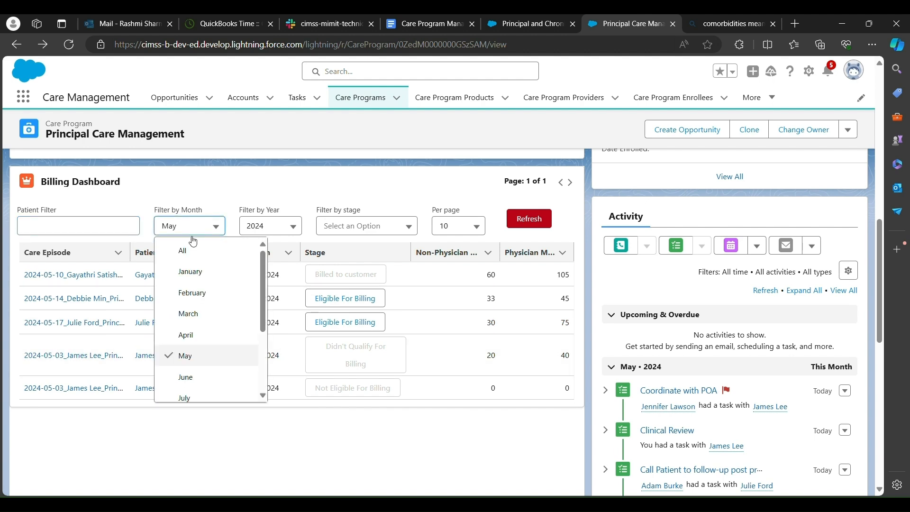
{"action": "left_click", "coordinate": [203, 335]}
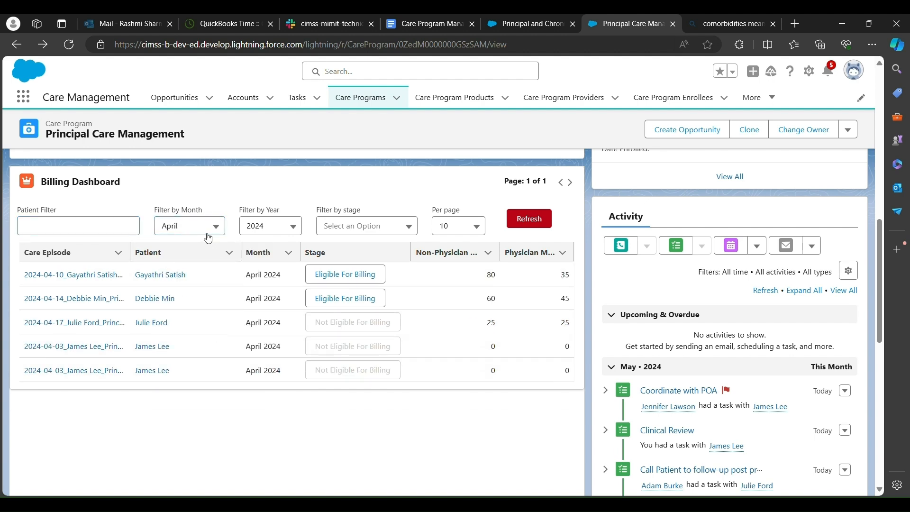
{"action": "left_click", "coordinate": [207, 234]}
{"action": "left_click", "coordinate": [209, 356]}
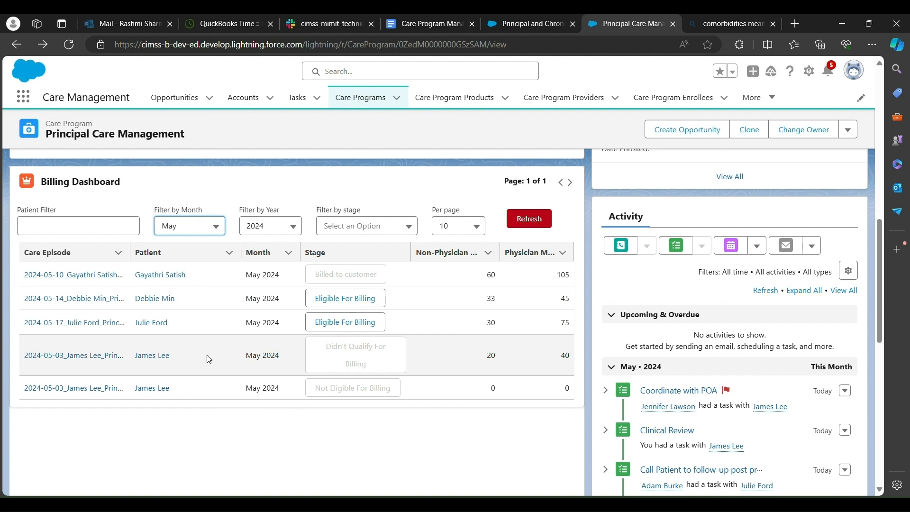
Examine the options of the Billing Dashboard's year, stage and per-page filters.
{"action": "left_click", "coordinate": [273, 232]}
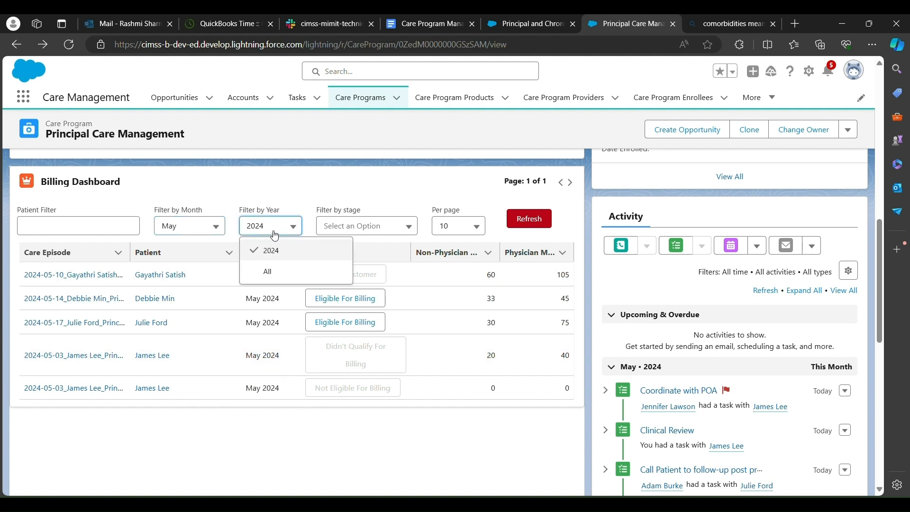
{"action": "left_click", "coordinate": [275, 233]}
{"action": "left_click", "coordinate": [361, 223]}
{"action": "left_click", "coordinate": [360, 229]}
{"action": "left_click", "coordinate": [361, 231]}
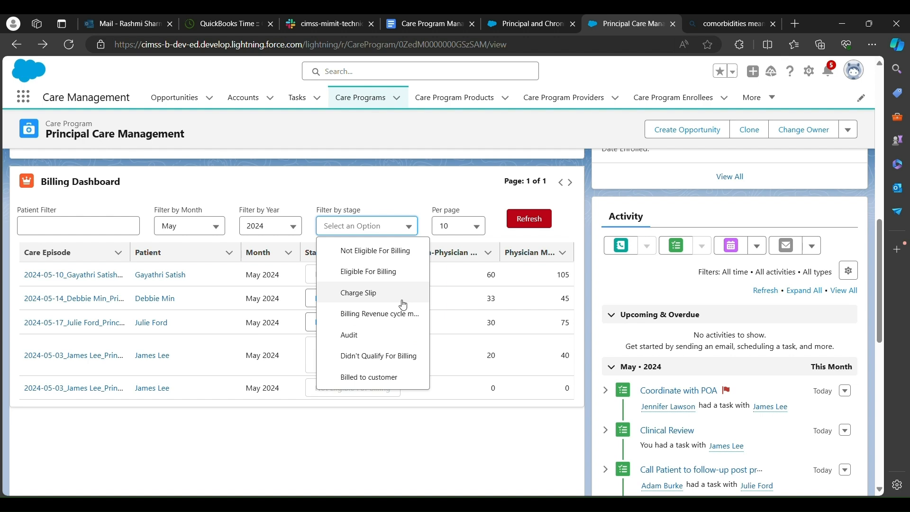
{"action": "left_click", "coordinate": [366, 417]}
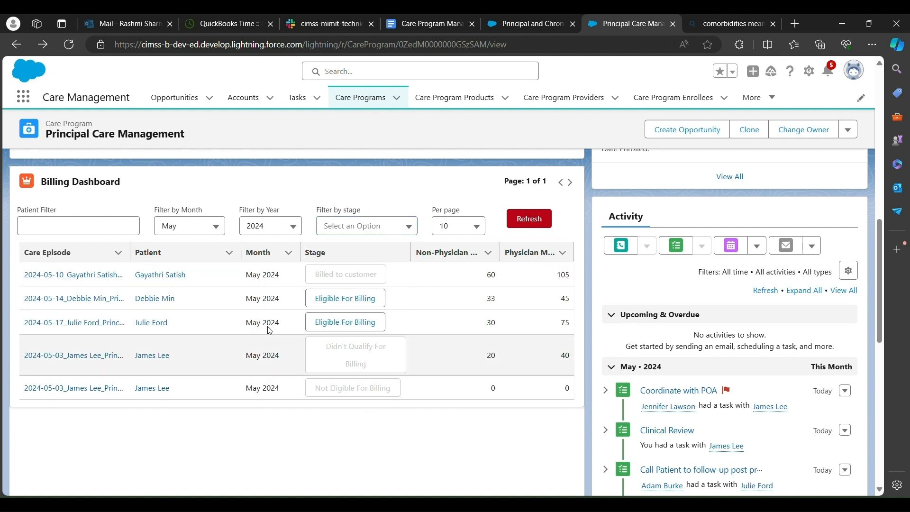
{"action": "left_click", "coordinate": [467, 225]}
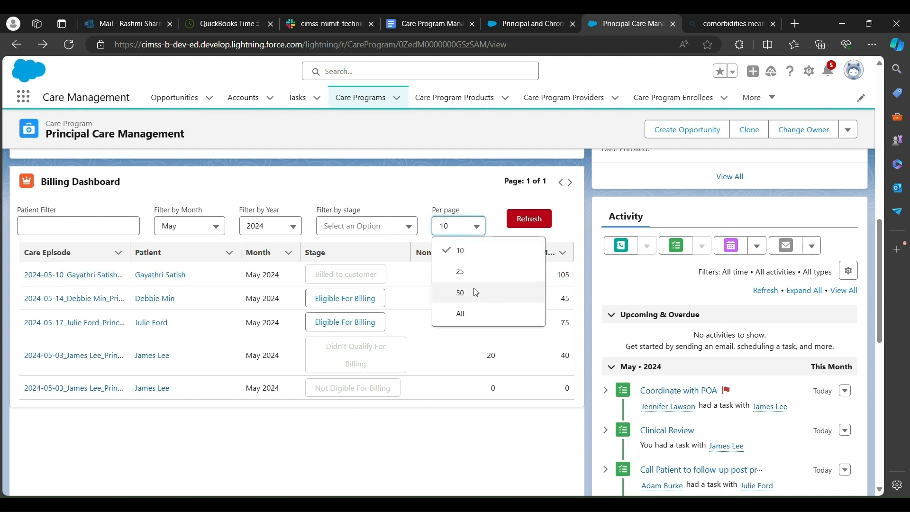
{"action": "left_click", "coordinate": [475, 226]}
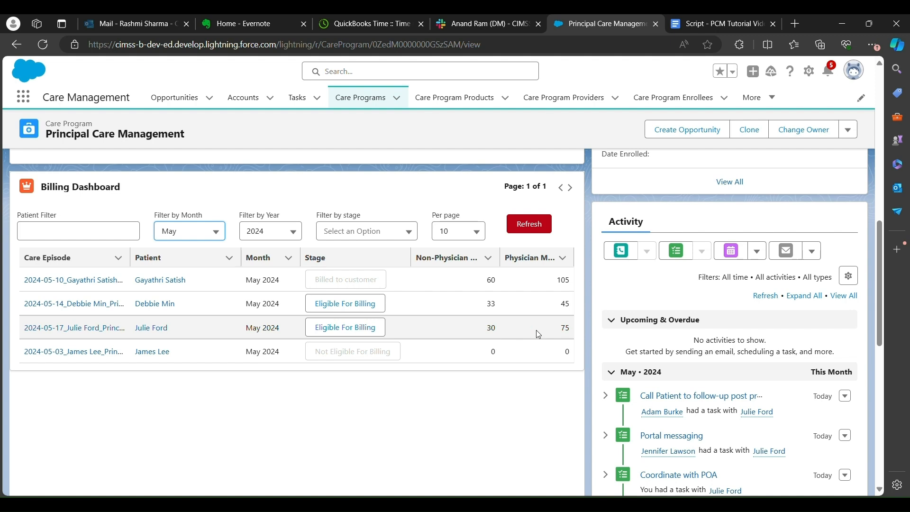
Start a new task for the most recently enrolled patient with the subject Clinical Review.
{"action": "left_click", "coordinate": [687, 257]}
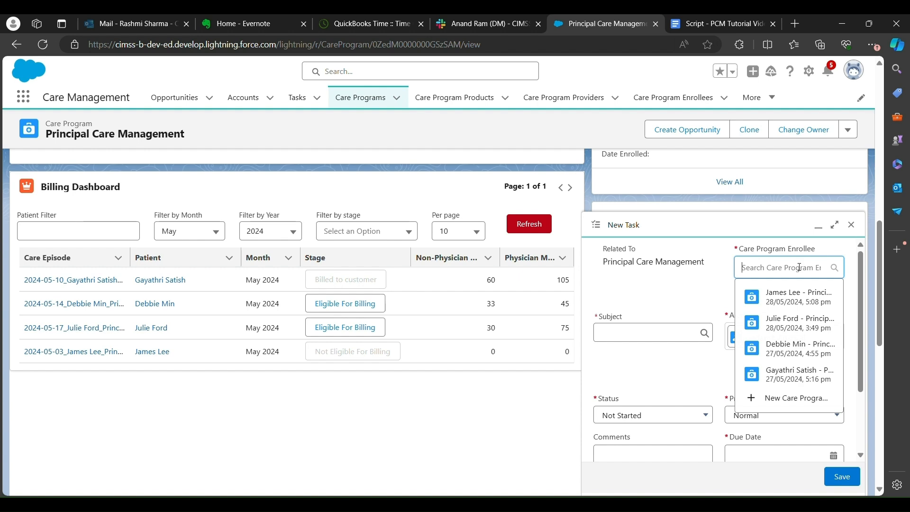
{"action": "left_click", "coordinate": [787, 297]}
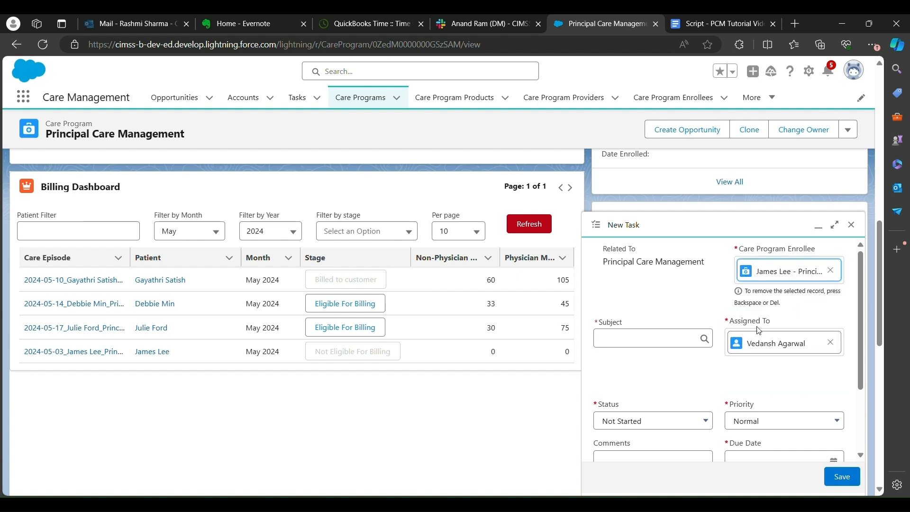
{"action": "left_click", "coordinate": [690, 337]}
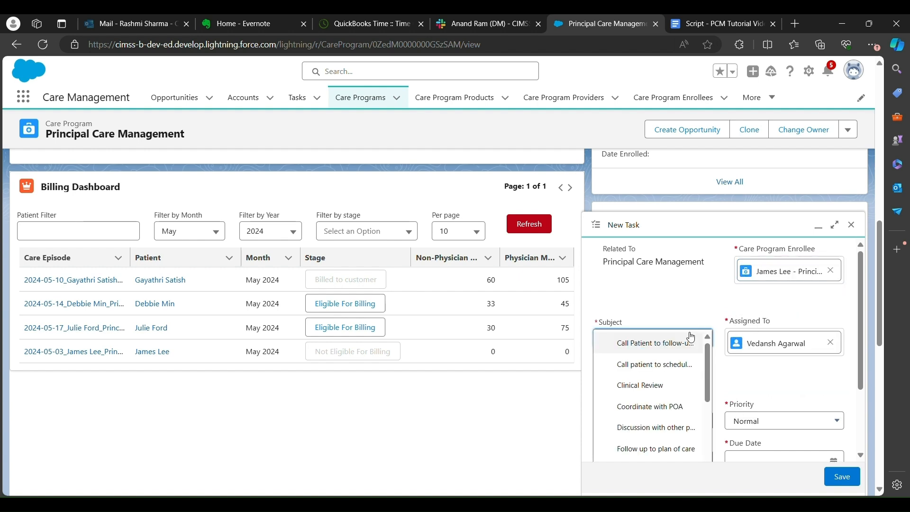
{"action": "left_click", "coordinate": [655, 396]}
{"action": "left_click", "coordinate": [790, 346]}
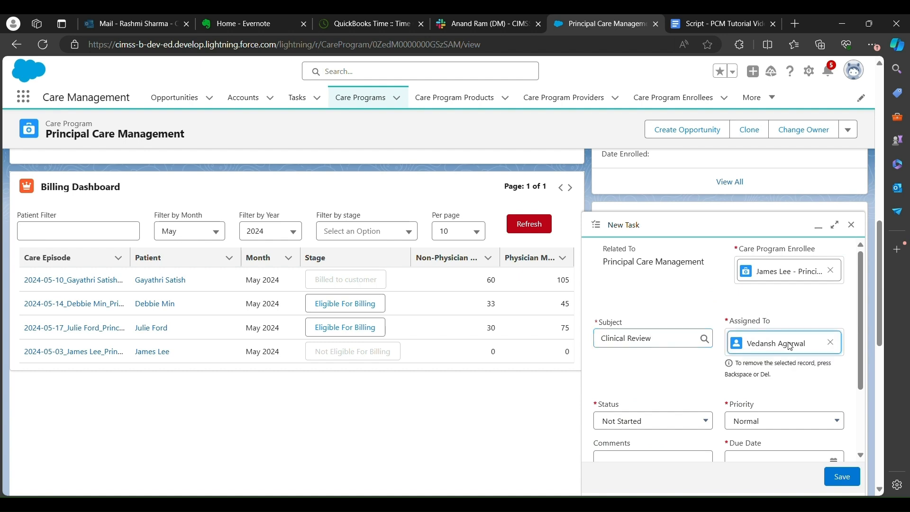
Set the Clinical Review task's status to Completed, priority to Normal and due date to 02/05/2024.
{"action": "scroll", "coordinate": [670, 360], "scroll_direction": "down", "scroll_amount": 2}
{"action": "left_click", "coordinate": [667, 358]}
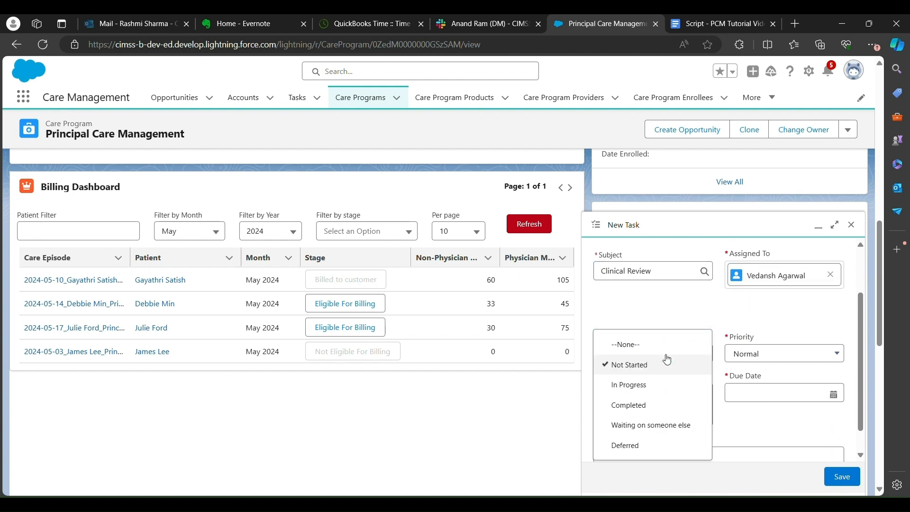
{"action": "left_click", "coordinate": [661, 407]}
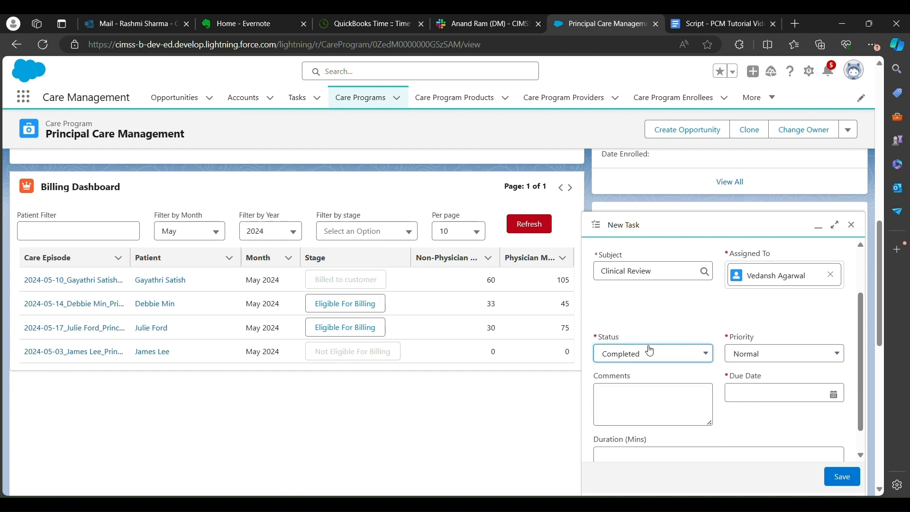
{"action": "left_click", "coordinate": [802, 357]}
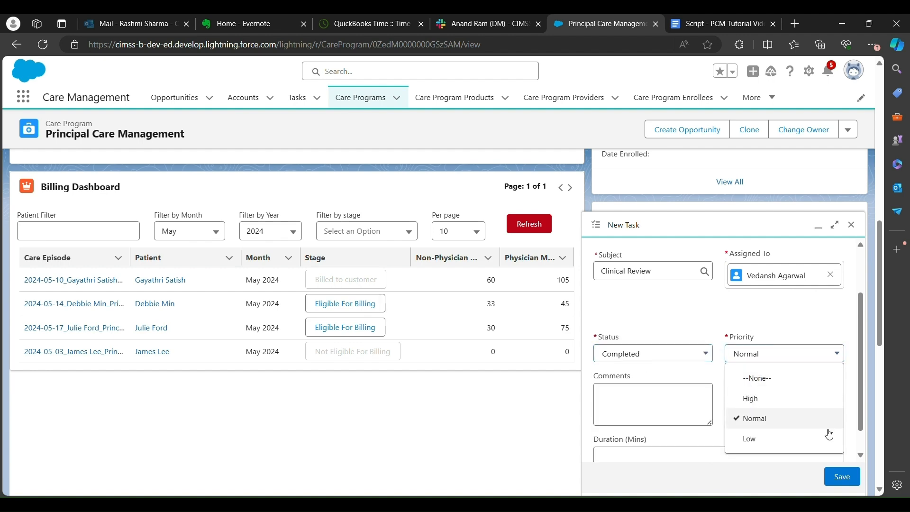
{"action": "left_click", "coordinate": [761, 420]}
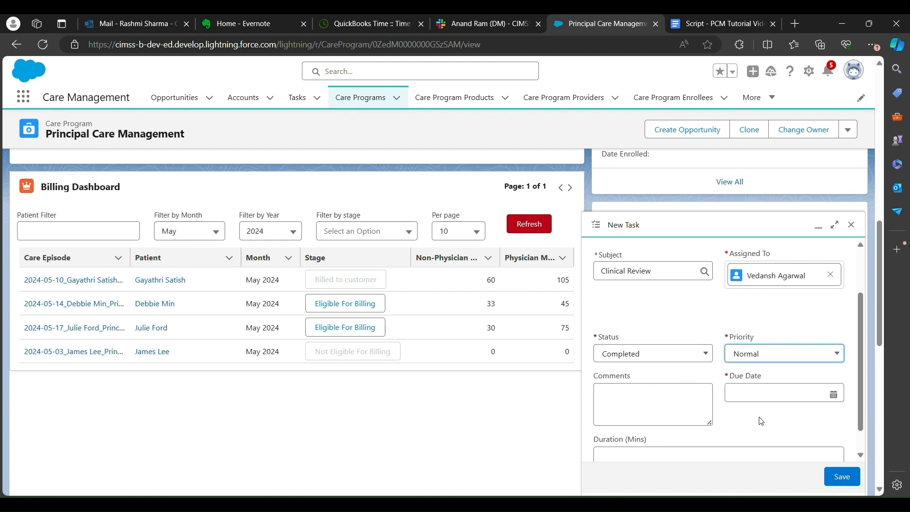
{"action": "left_click", "coordinate": [777, 394]}
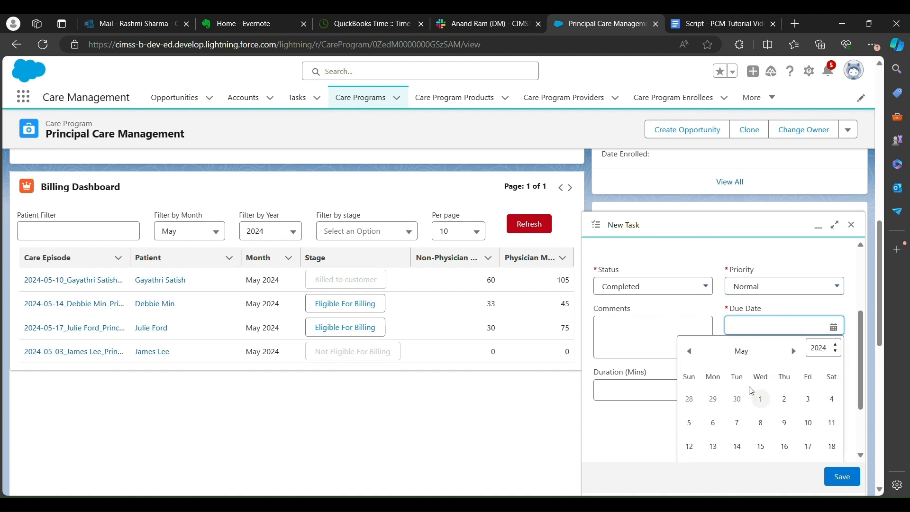
{"action": "left_click", "coordinate": [784, 330]}
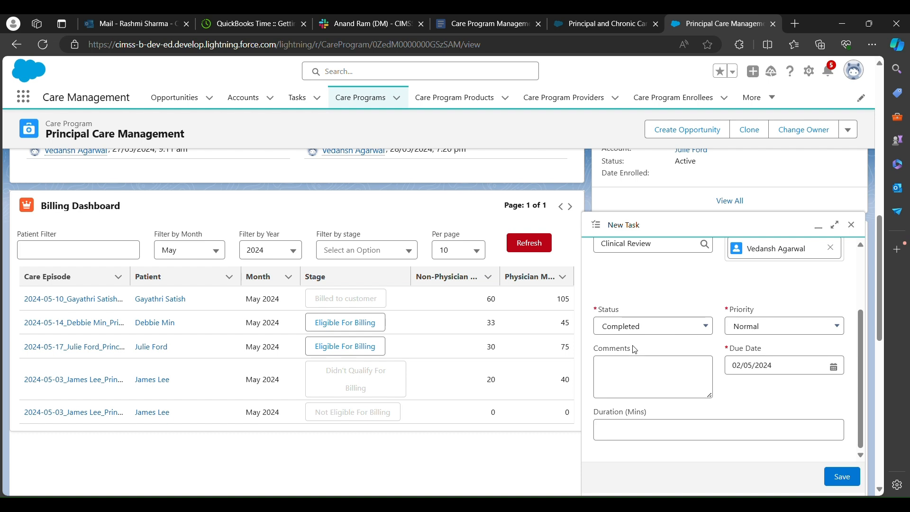
Save the task with a 40-minute duration and a comment of the patient's first name plus "- Physician Time Log", and refresh the Billing Dashboard.
{"action": "left_click", "coordinate": [646, 438]}
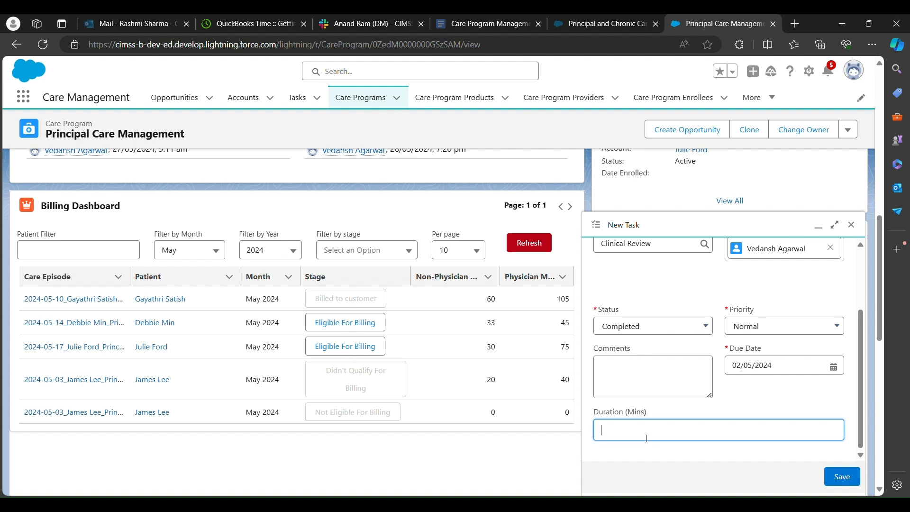
{"action": "type", "text": "40"}
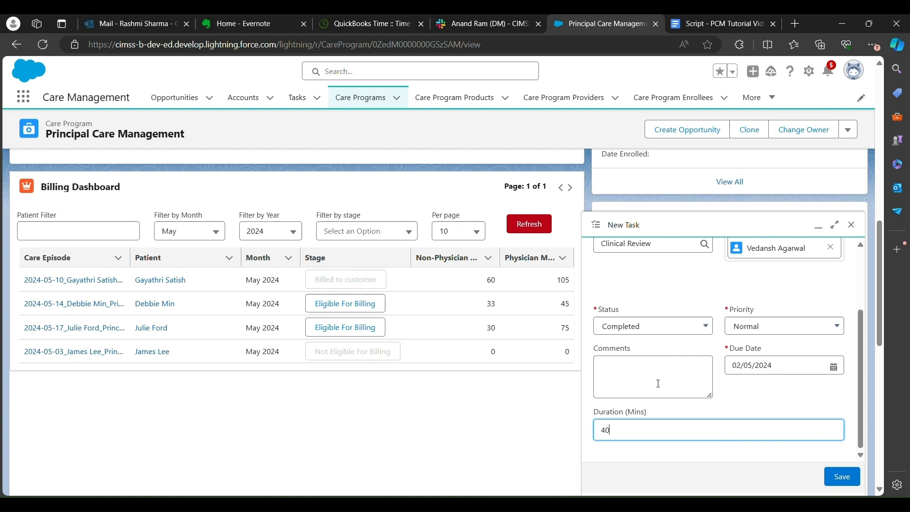
{"action": "left_click", "coordinate": [653, 382]}
{"action": "scroll", "coordinate": [740, 399], "scroll_direction": "down", "scroll_amount": 1}
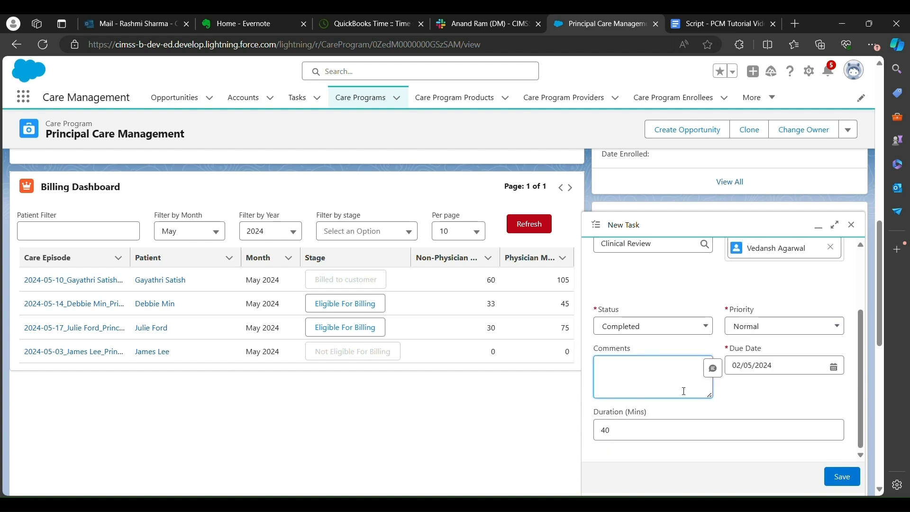
{"action": "type", "text": "James - Physician Time Log"}
{"action": "left_click", "coordinate": [846, 476]}
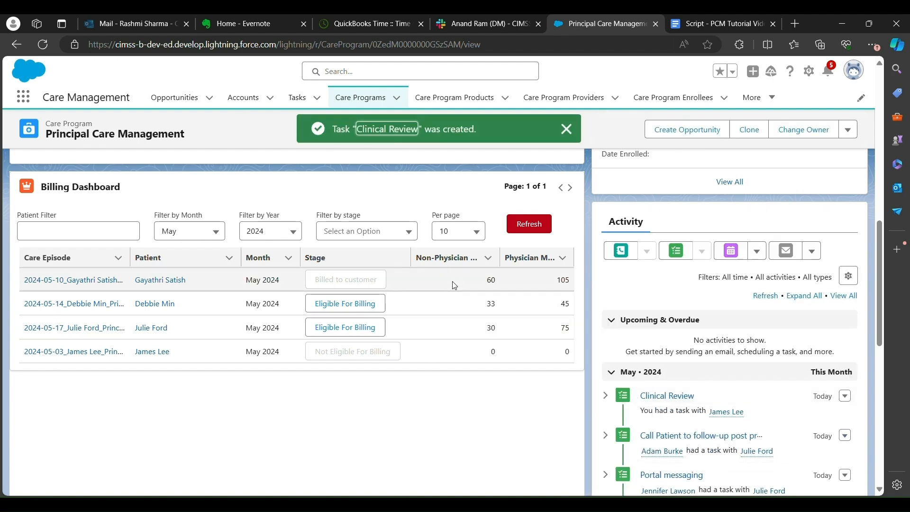
{"action": "left_click", "coordinate": [529, 223]}
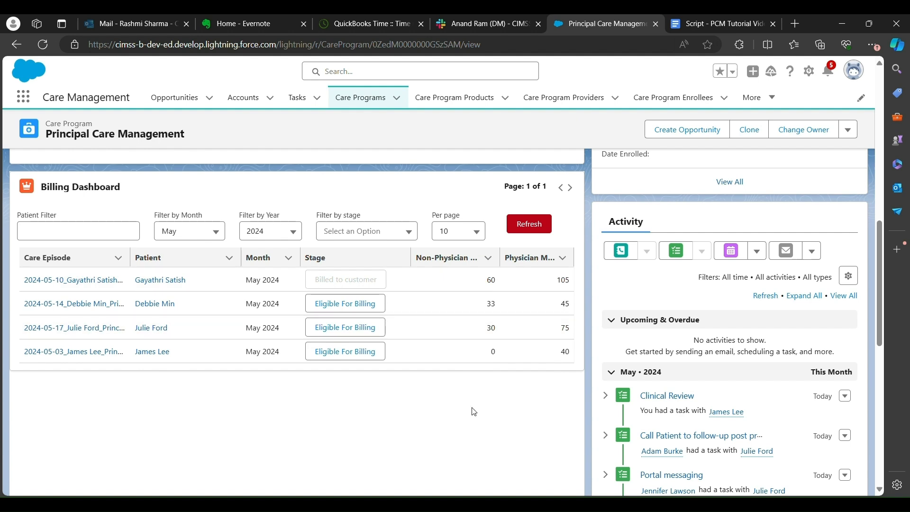
Start another task for the same patient with the subject Coordinate with POA and assign it to the non-physician staff member.
{"action": "left_click", "coordinate": [695, 251]}
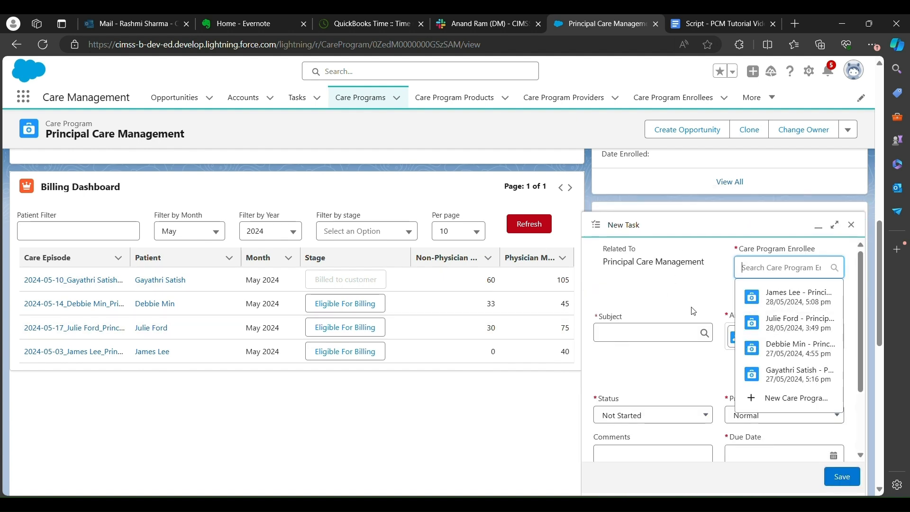
{"action": "left_click", "coordinate": [766, 299]}
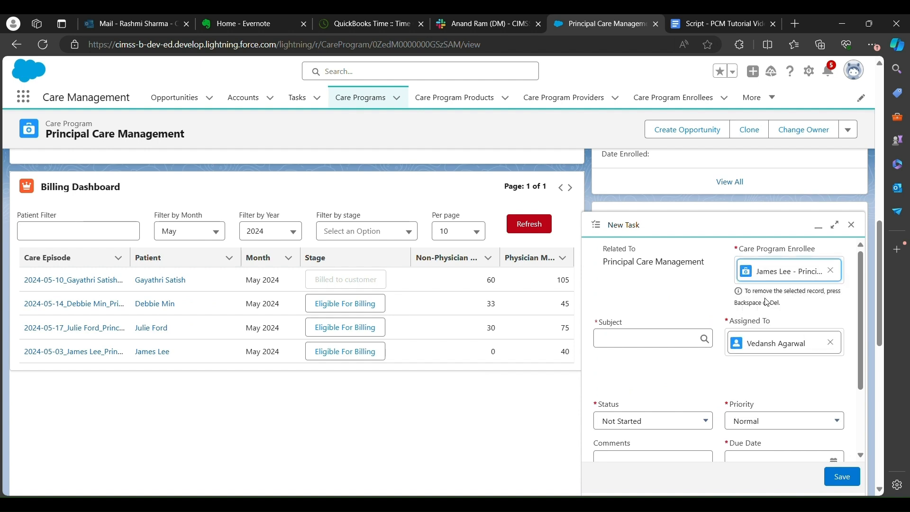
{"action": "left_click", "coordinate": [678, 340]}
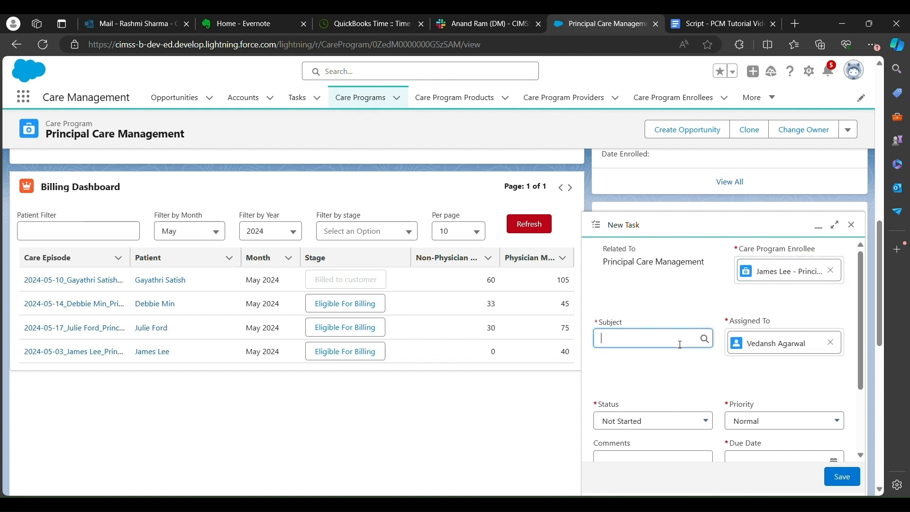
{"action": "left_click", "coordinate": [668, 406]}
{"action": "left_click", "coordinate": [829, 342]}
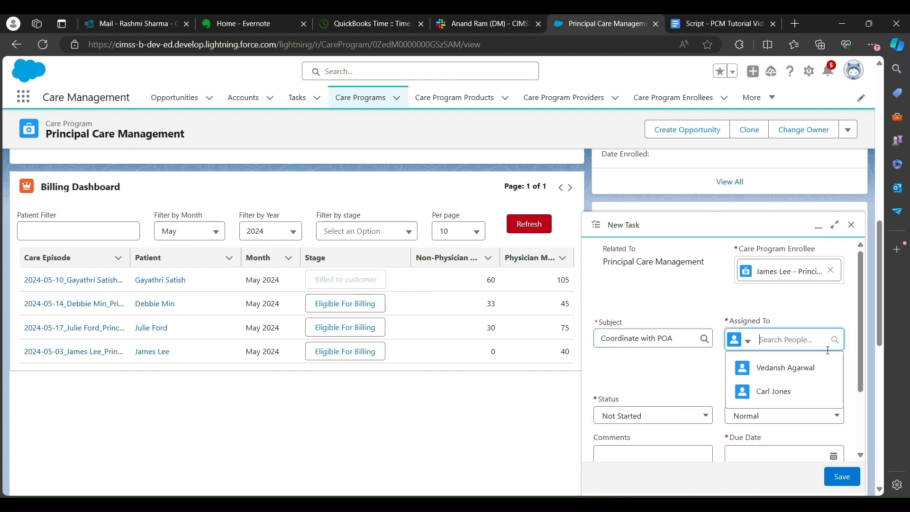
{"action": "type", "text": "Jenn"}
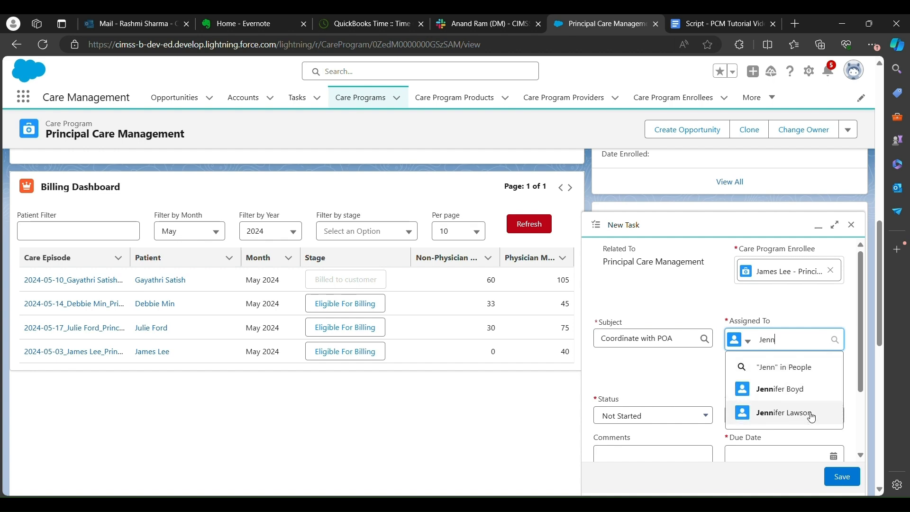
{"action": "left_click", "coordinate": [812, 413]}
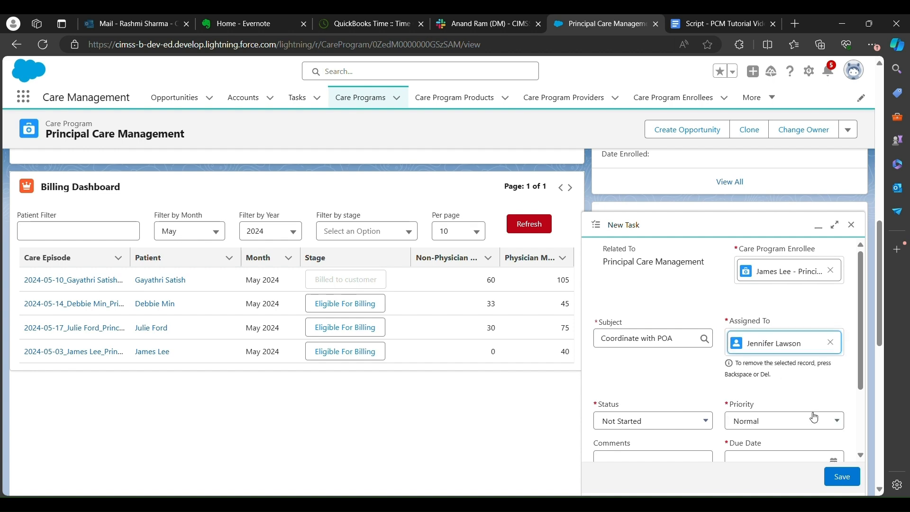
Set the Coordinate with POA task's status to Completed, priority to High and due date to 02/05/2024.
{"action": "scroll", "coordinate": [814, 417], "scroll_direction": "down", "scroll_amount": 2}
{"action": "left_click", "coordinate": [653, 353]}
{"action": "left_click", "coordinate": [647, 406]}
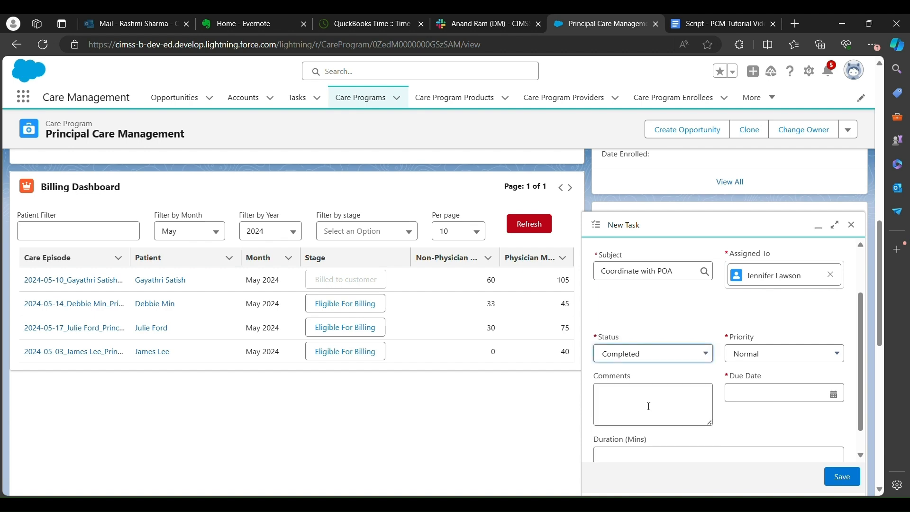
{"action": "left_click", "coordinate": [825, 355]}
{"action": "left_click", "coordinate": [805, 398]}
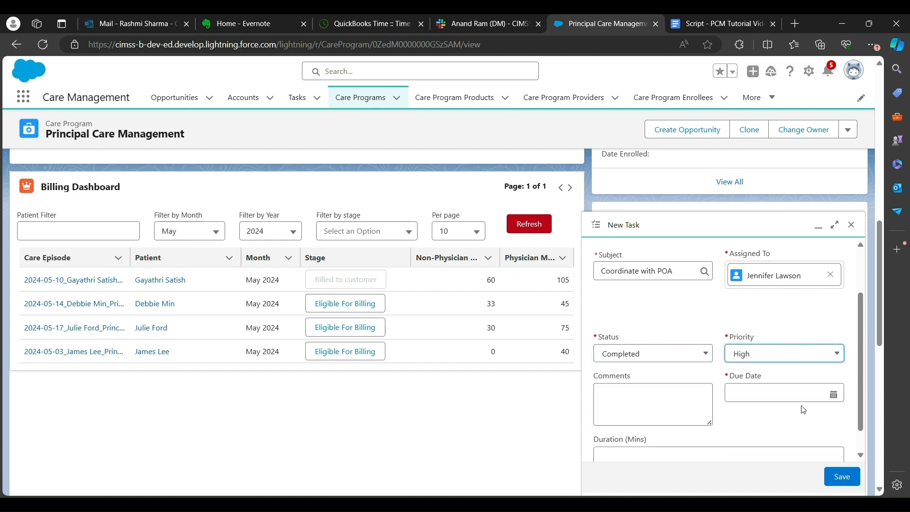
{"action": "left_click", "coordinate": [773, 392]}
{"action": "scroll", "coordinate": [771, 403], "scroll_direction": "down", "scroll_amount": 2}
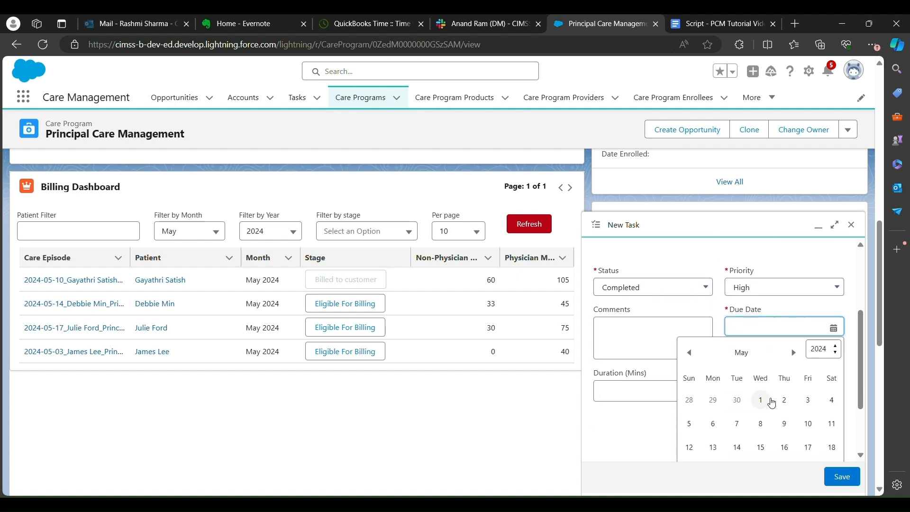
{"action": "left_click", "coordinate": [807, 401]}
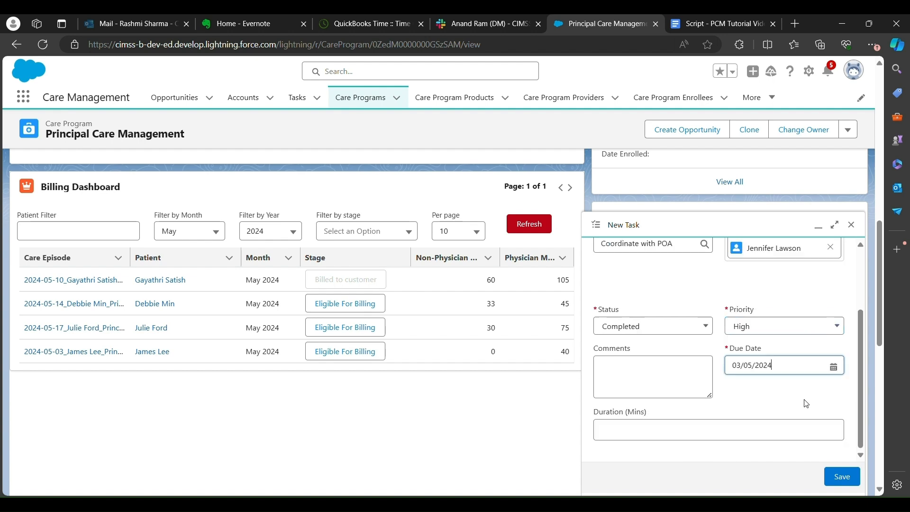
{"action": "left_click", "coordinate": [804, 367]}
{"action": "left_click", "coordinate": [792, 438]}
Enter a task comment of the patient's first name plus "- Non-Physician Time log".
{"action": "left_click", "coordinate": [666, 390]}
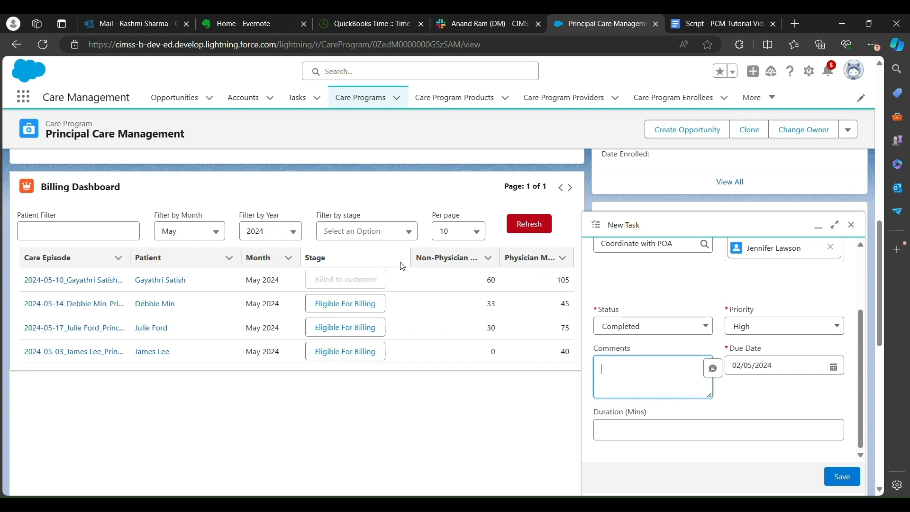
{"action": "type", "text": "James - Non Physician Time log"}
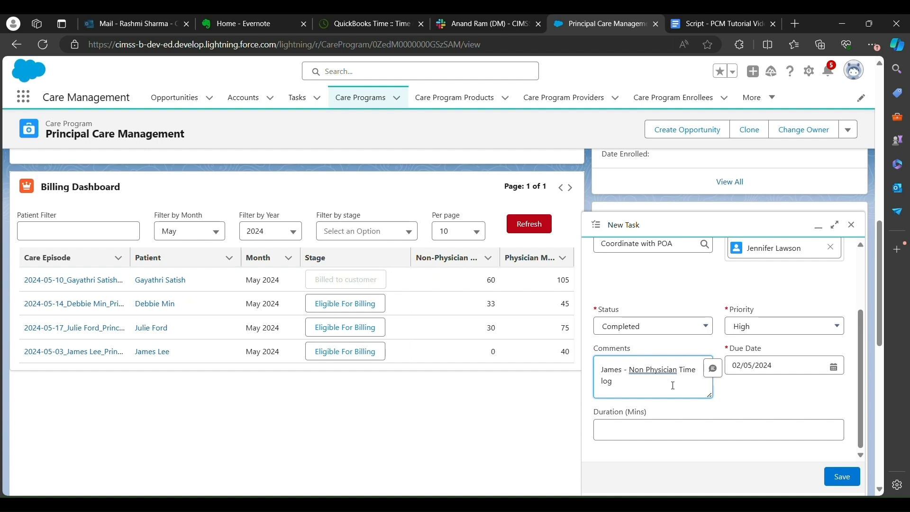
{"action": "left_click", "coordinate": [648, 374]}
{"action": "left_click", "coordinate": [648, 373]}
{"action": "key", "text": "BackSpace"}
{"action": "type", "text": "-"}
Save the Coordinate with POA task with a 20-minute duration and refresh the Billing Dashboard.
{"action": "left_click", "coordinate": [666, 429]}
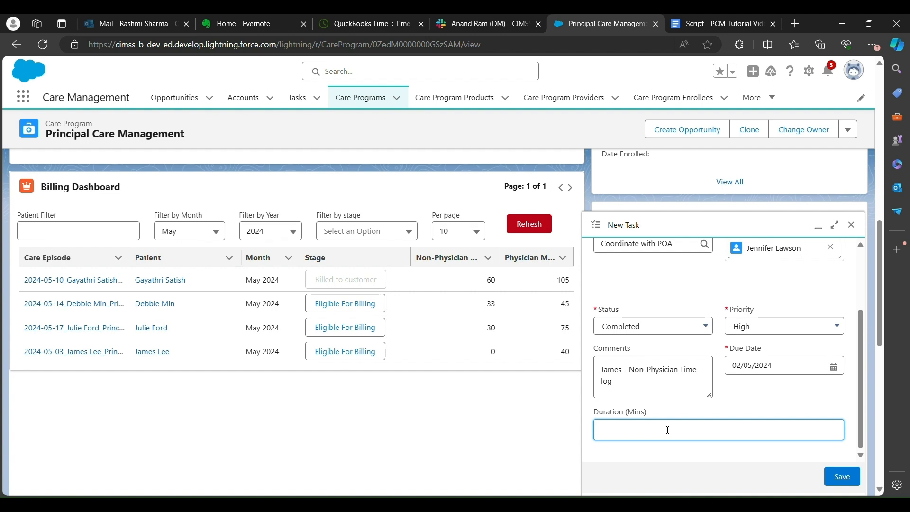
{"action": "left_click", "coordinate": [840, 475]}
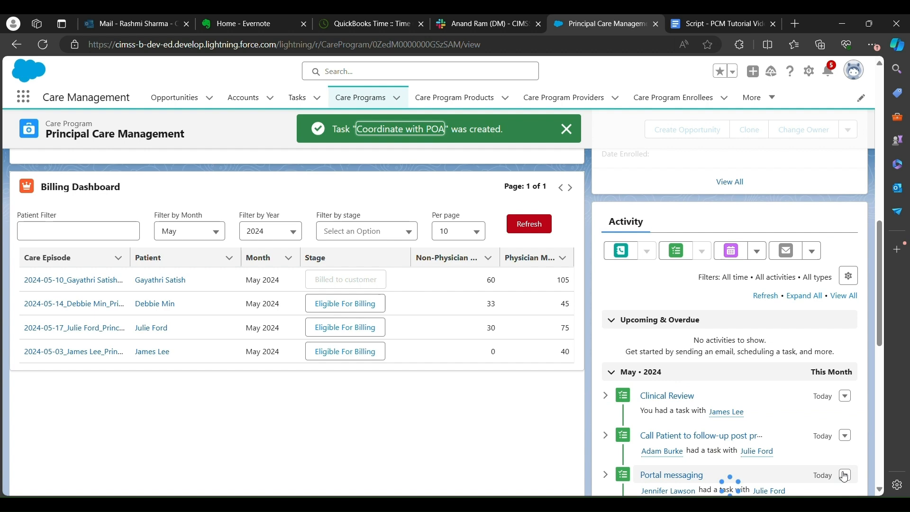
{"action": "left_click", "coordinate": [529, 226]}
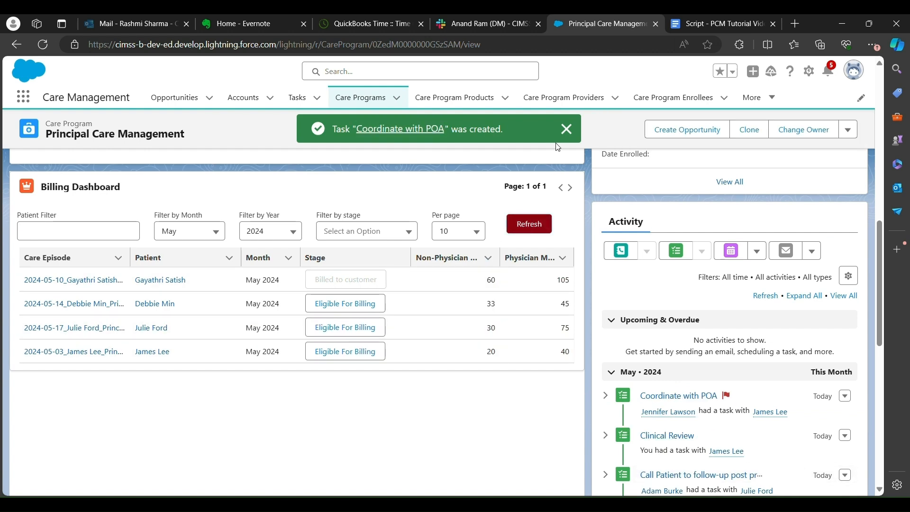
Set the Billing Dashboard's month filter to All and filter the list by the patient's first name.
{"action": "left_click", "coordinate": [566, 129]}
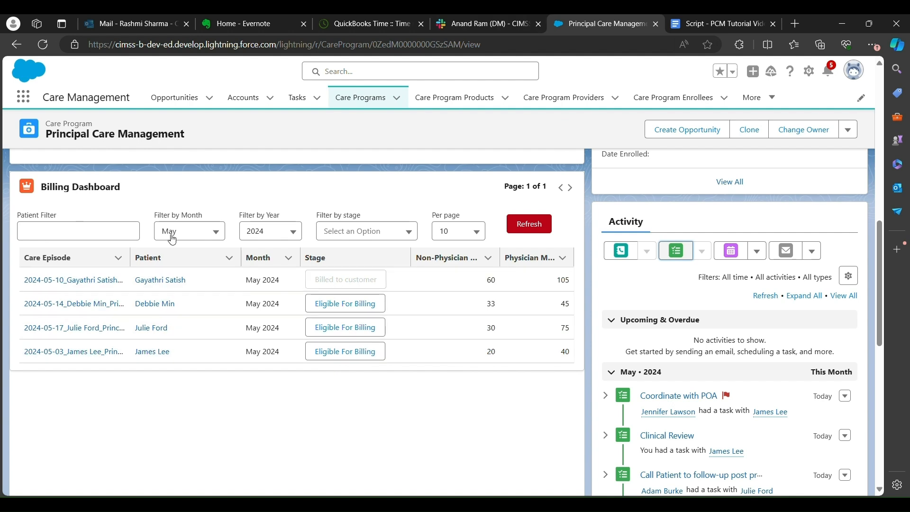
{"action": "left_click", "coordinate": [93, 233]}
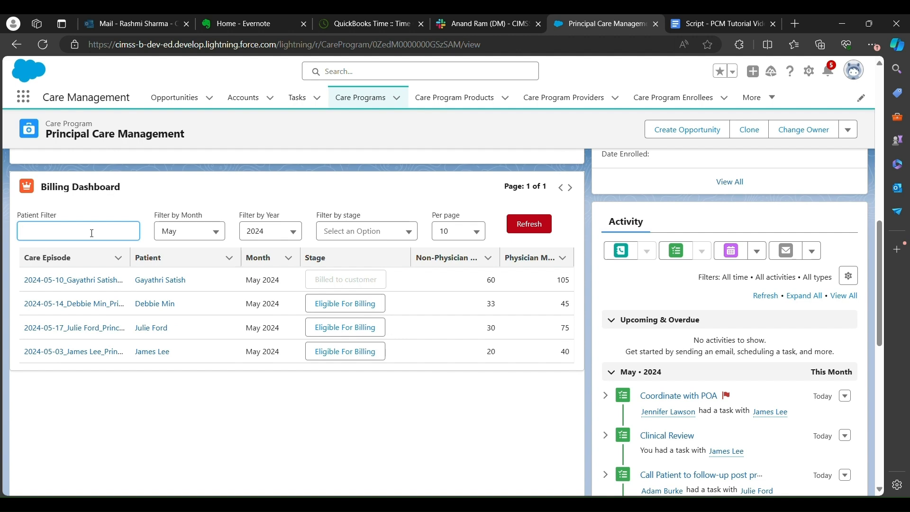
{"action": "left_click", "coordinate": [173, 233]}
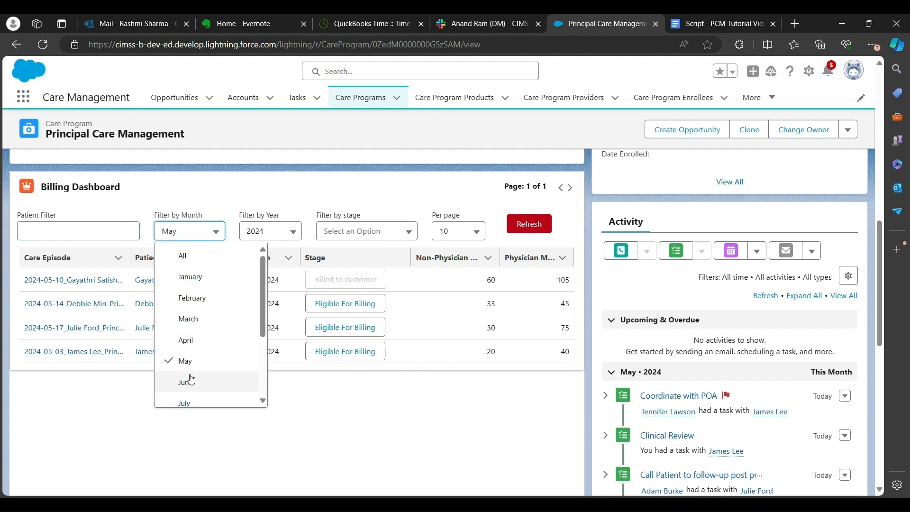
{"action": "left_click", "coordinate": [205, 257]}
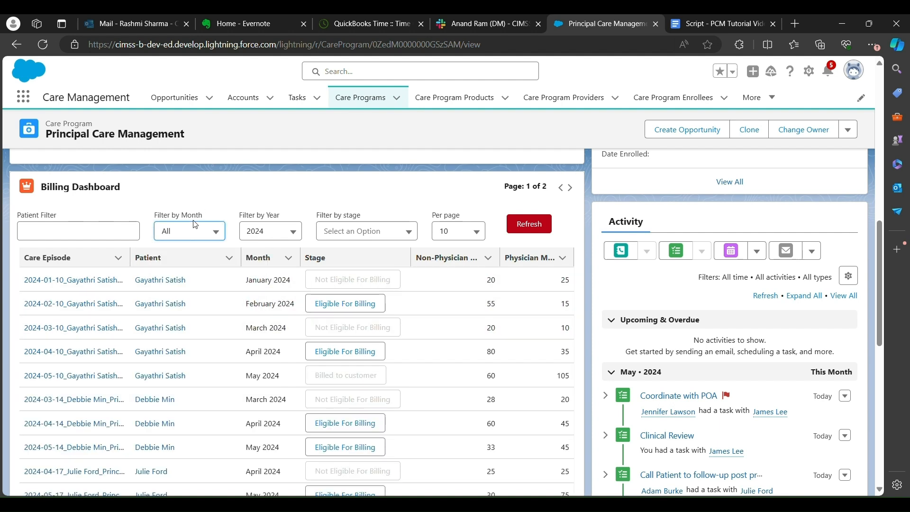
{"action": "left_click", "coordinate": [62, 230]}
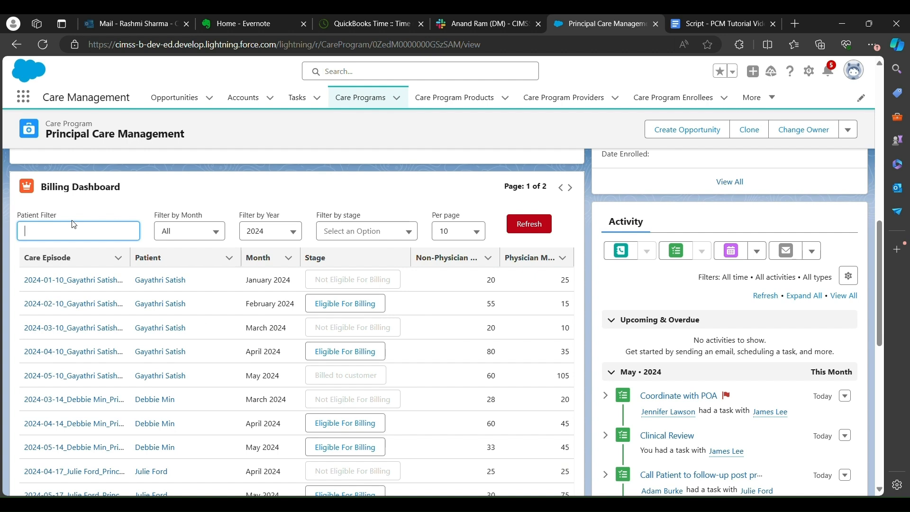
{"action": "type", "text": "James"}
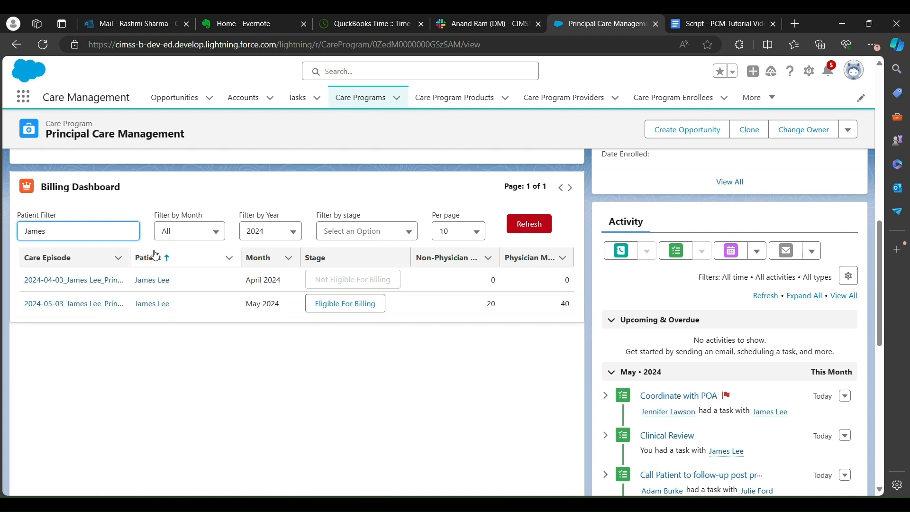
Filter the patient's care episodes by January, February, April and May in turn.
{"action": "left_click", "coordinate": [190, 231]}
{"action": "left_click", "coordinate": [189, 275]}
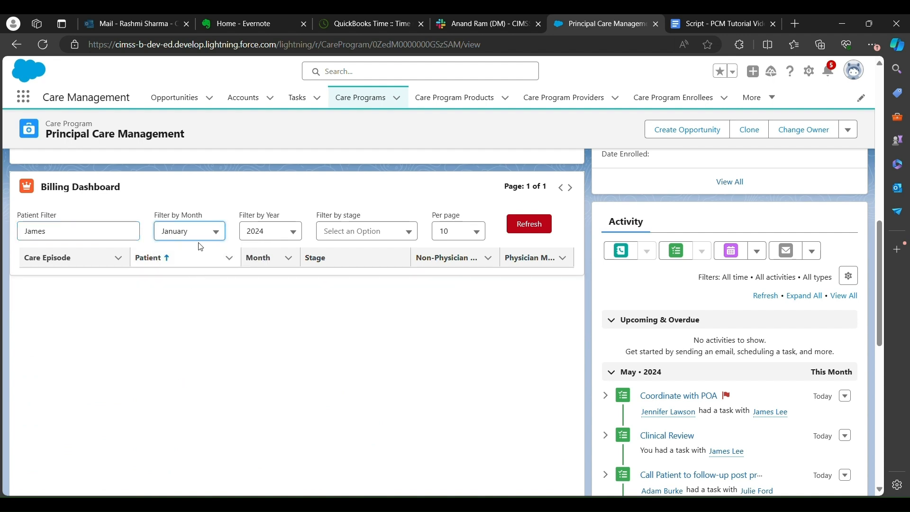
{"action": "left_click", "coordinate": [199, 233]}
{"action": "left_click", "coordinate": [191, 298]}
{"action": "left_click", "coordinate": [206, 236]}
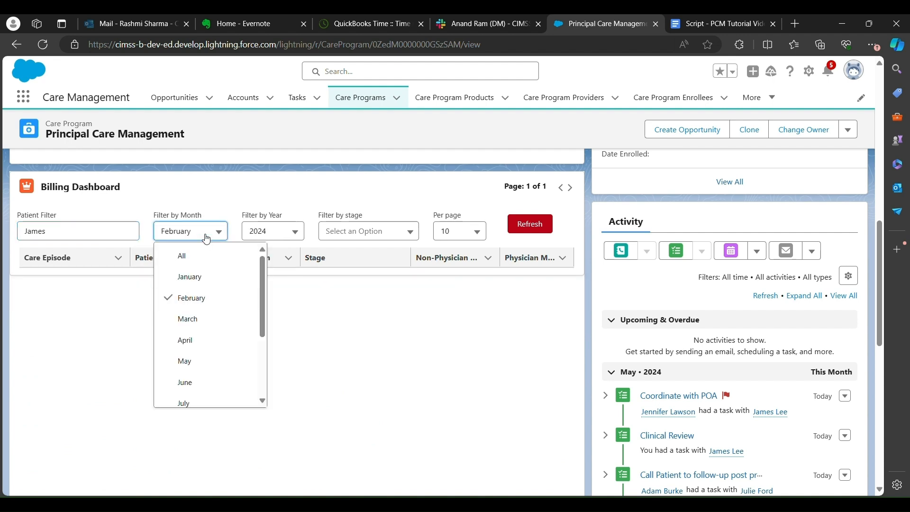
{"action": "left_click", "coordinate": [202, 339]}
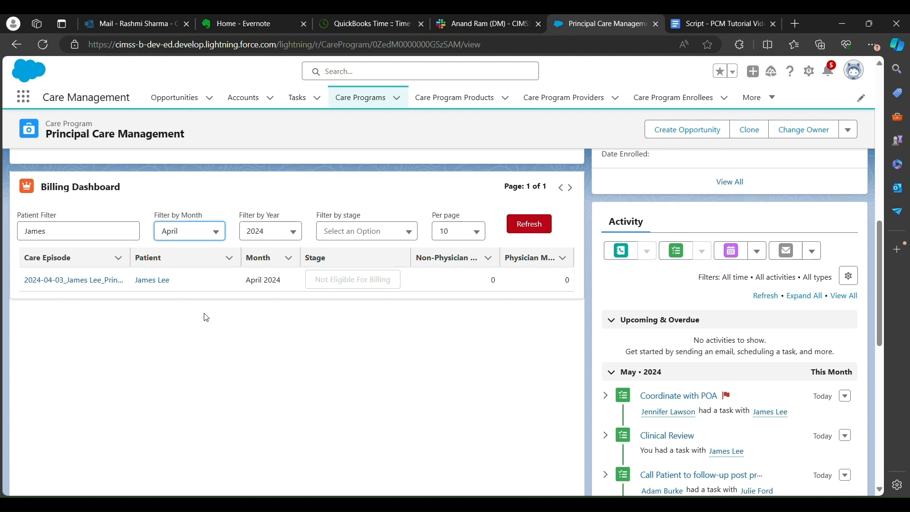
{"action": "left_click", "coordinate": [212, 235]}
{"action": "left_click", "coordinate": [205, 362]}
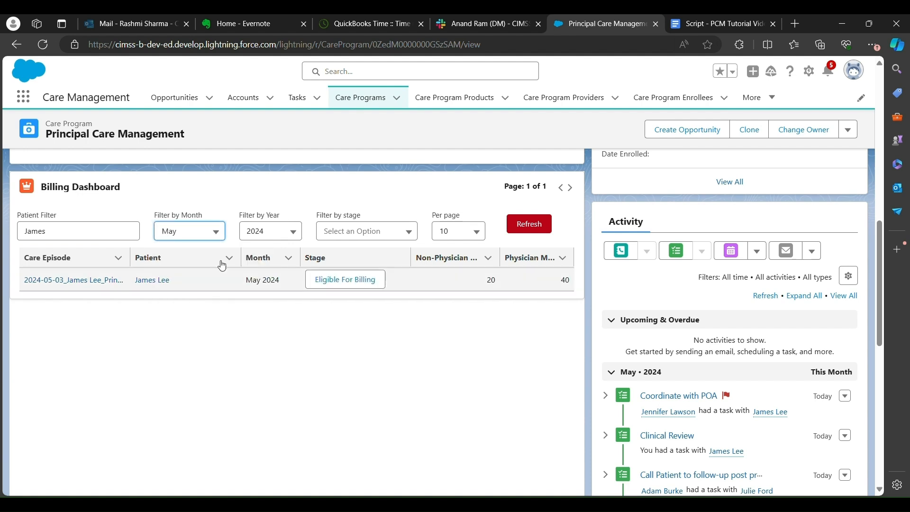
Clear the patient filter and review the available year, stage and per-page options of the Billing Dashboard.
{"action": "left_click_drag", "start_coordinate": [46, 231], "coordinate": [22, 235]}
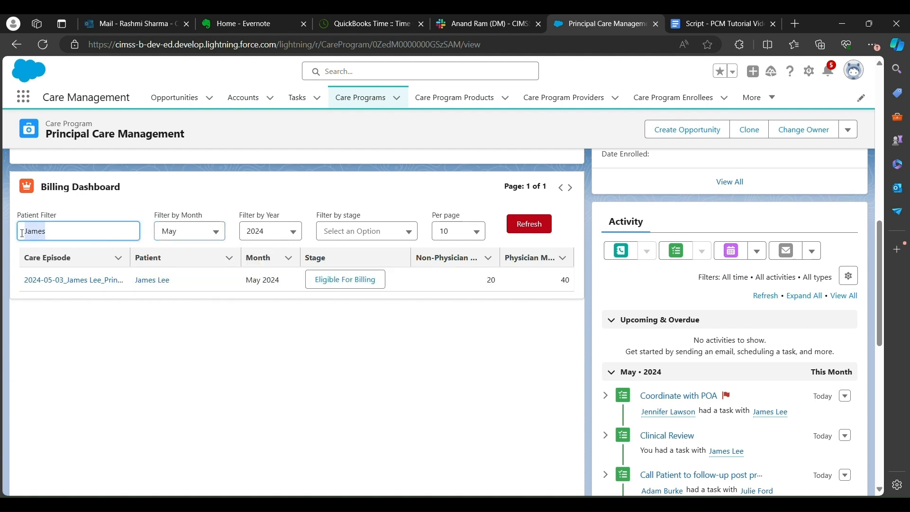
{"action": "key", "text": "BackSpace"}
{"action": "left_click", "coordinate": [273, 232]}
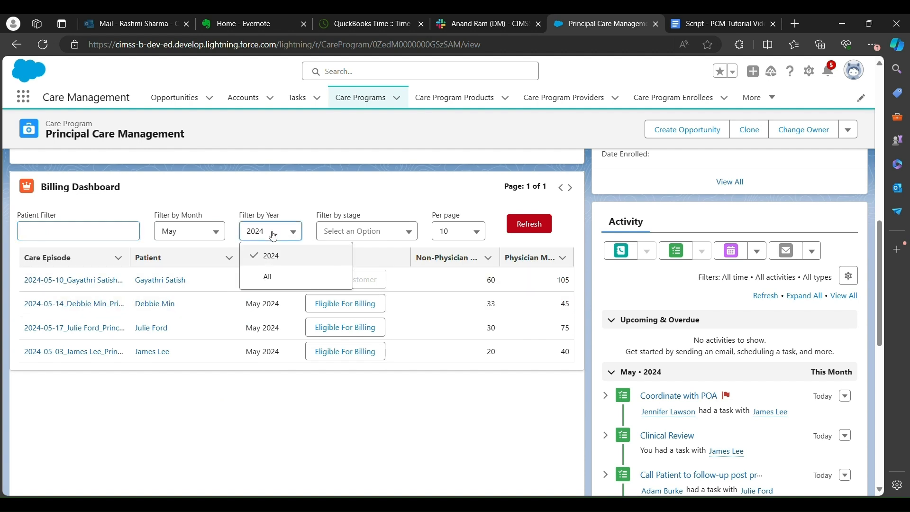
{"action": "left_click", "coordinate": [286, 235]}
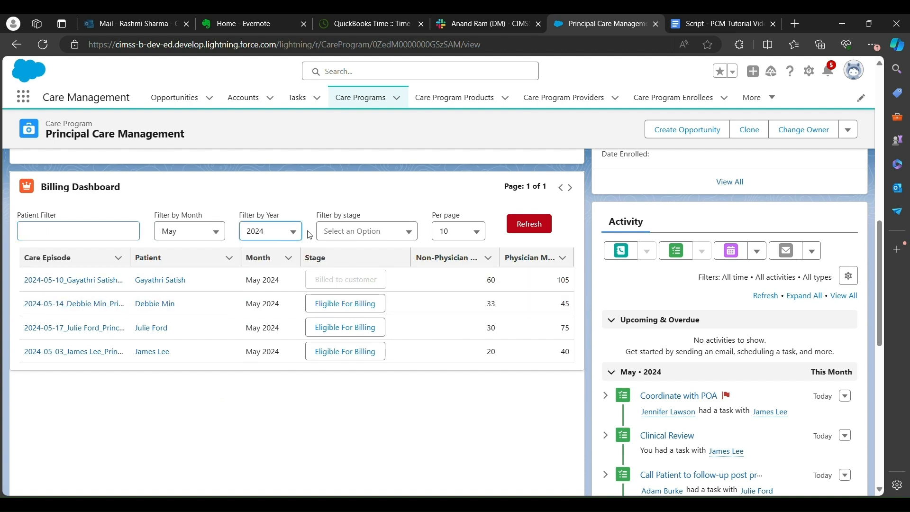
{"action": "left_click", "coordinate": [377, 232]}
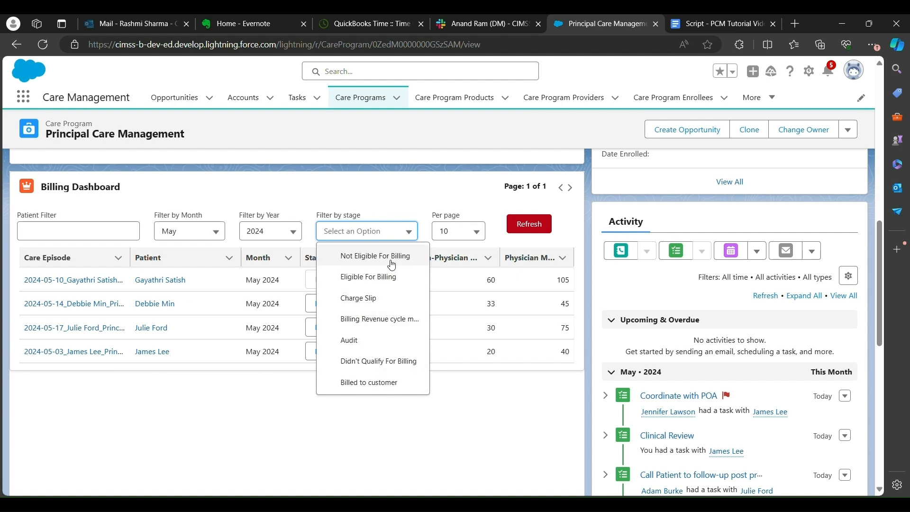
{"action": "left_click", "coordinate": [365, 382]}
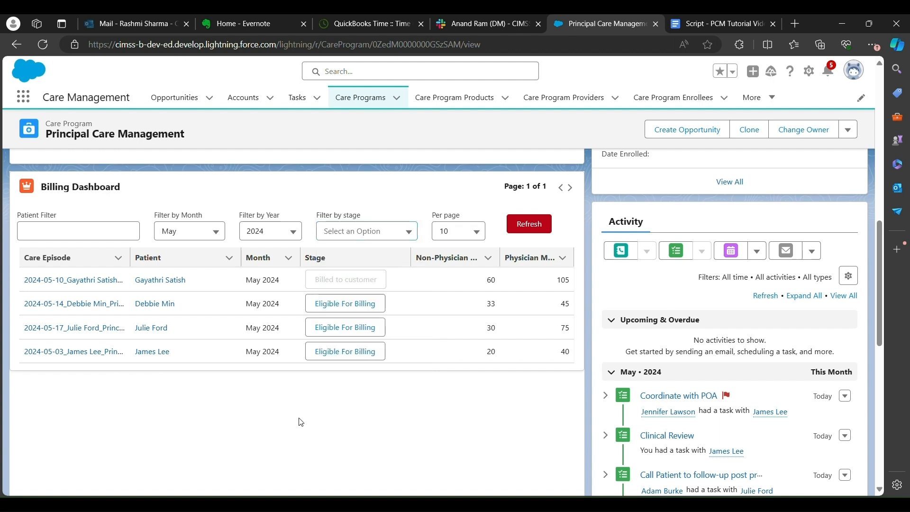
{"action": "left_click", "coordinate": [472, 234]}
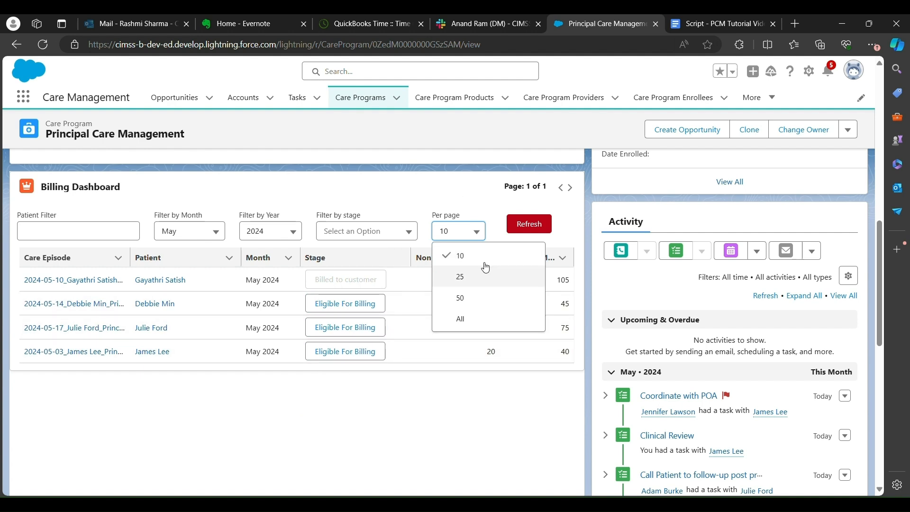
{"action": "left_click", "coordinate": [487, 200]}
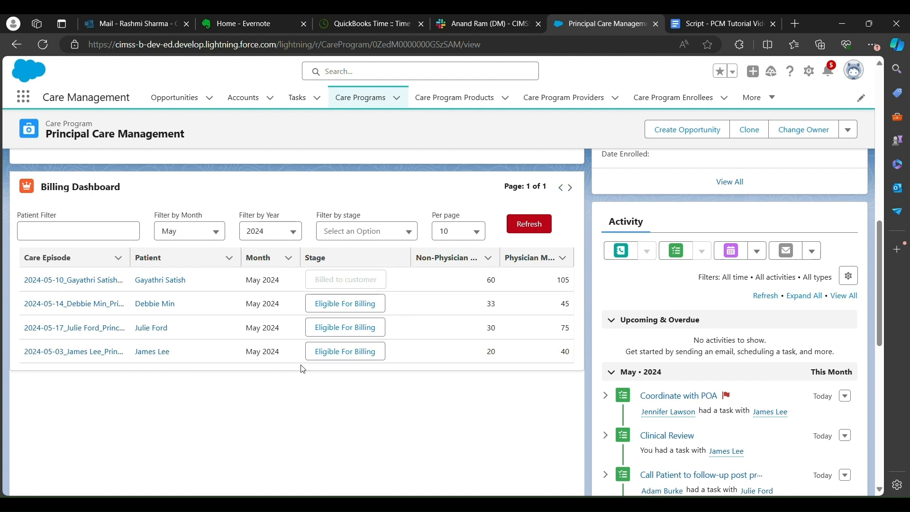
Bill the eligible May 2024 care episode of the patient whose time was just logged.
{"action": "scroll", "coordinate": [189, 436], "scroll_direction": "up", "scroll_amount": 2}
{"action": "scroll", "coordinate": [199, 433], "scroll_direction": "down", "scroll_amount": 3}
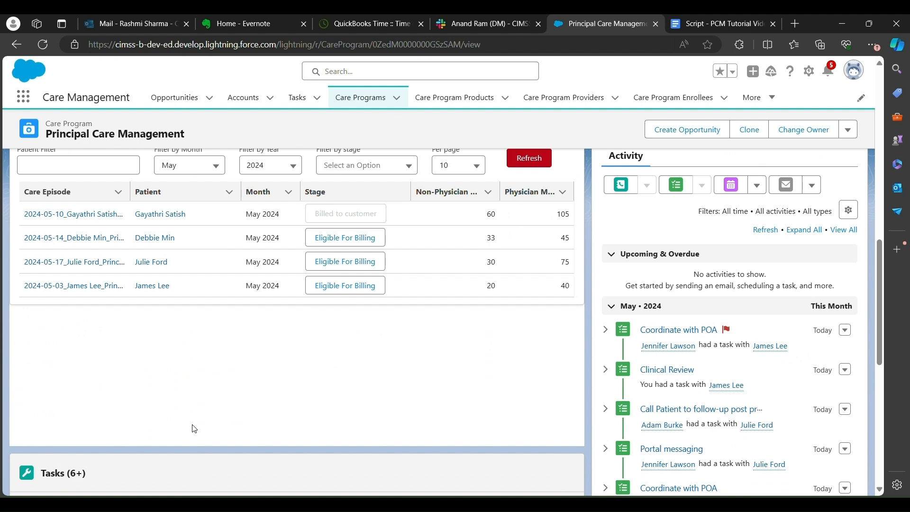
{"action": "left_click", "coordinate": [337, 285]}
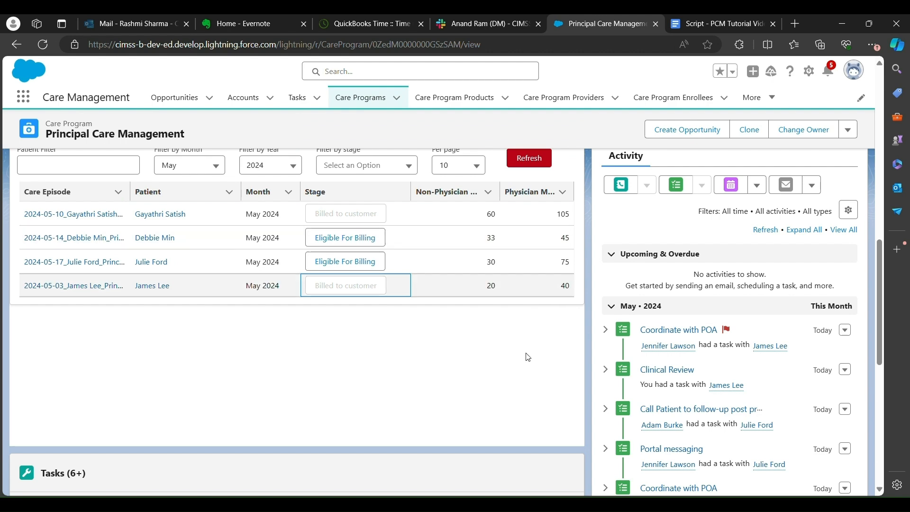
{"action": "scroll", "coordinate": [404, 368], "scroll_direction": "up", "scroll_amount": 10}
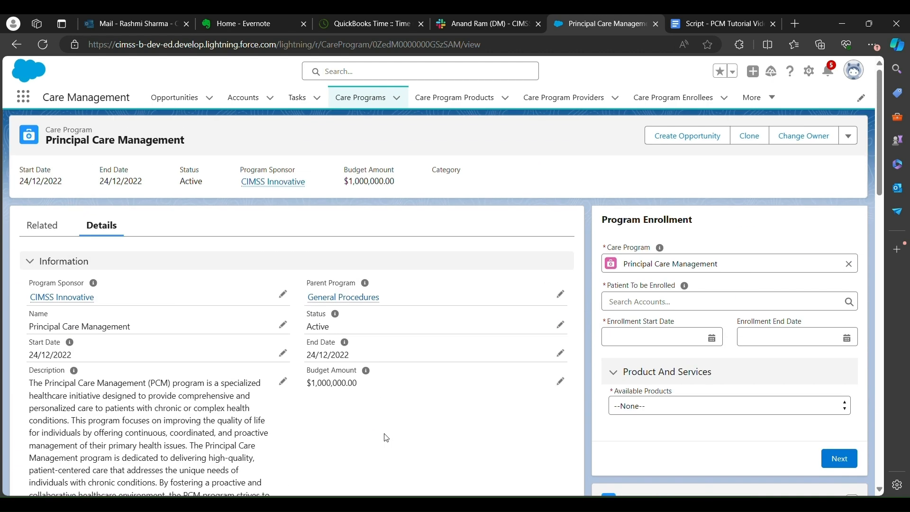